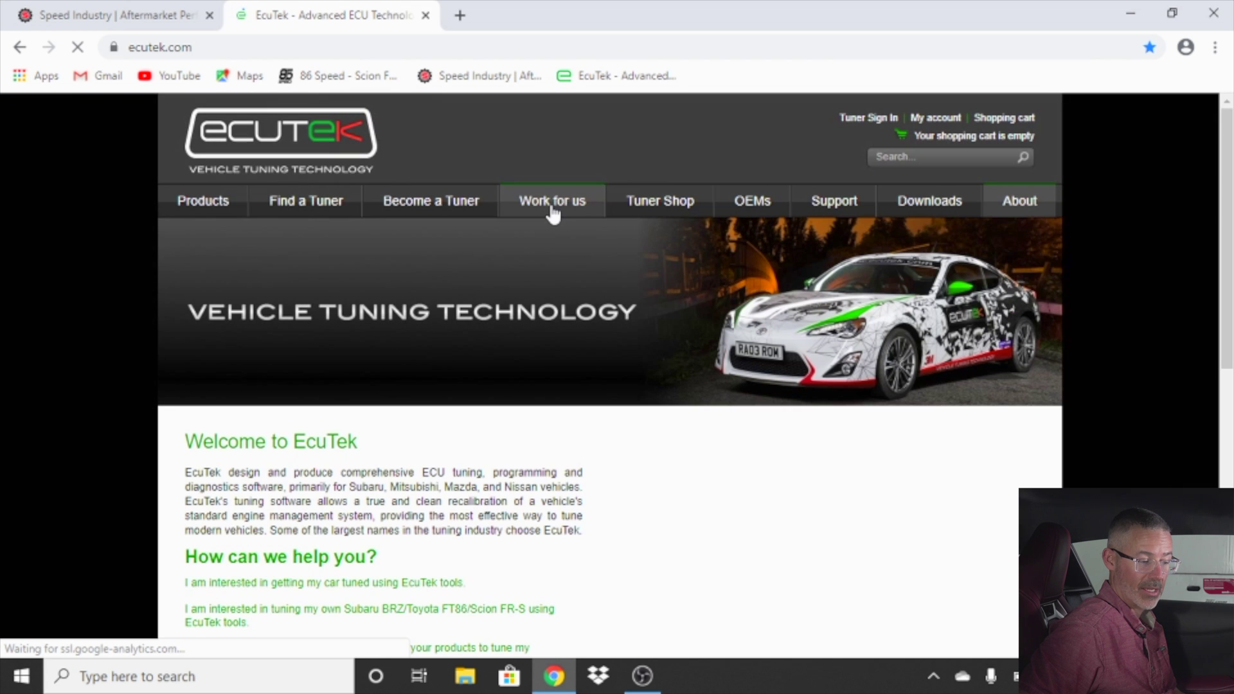
Download AppDownloaderSetup.exe (14.0 MB) from the EcuTek App Downloader page under Downloads > Software.
mouse_move(905, 198)
mouse_move(912, 238)
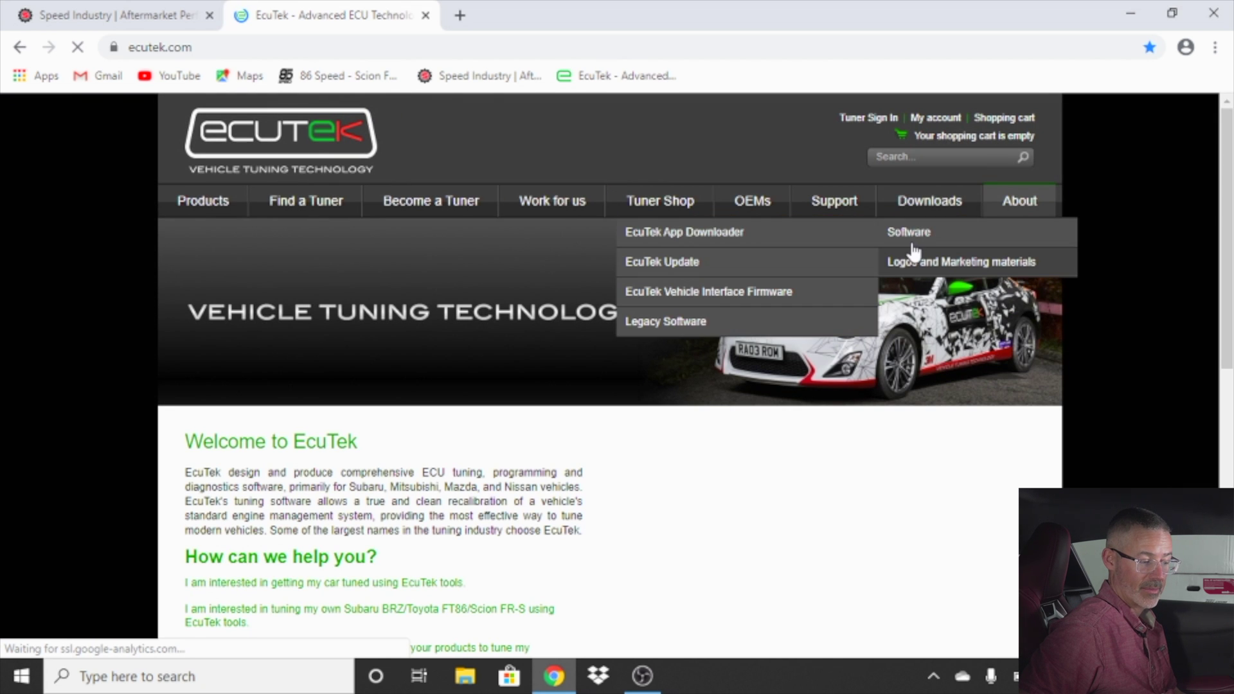
click(736, 234)
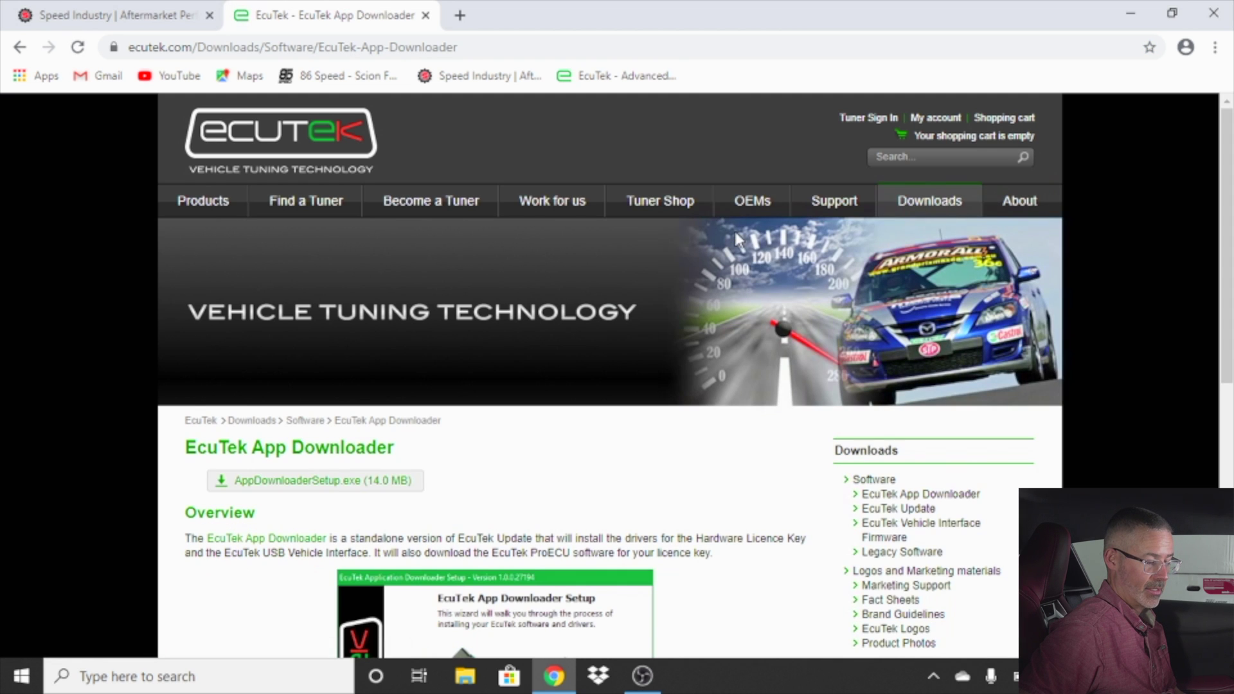
click(272, 483)
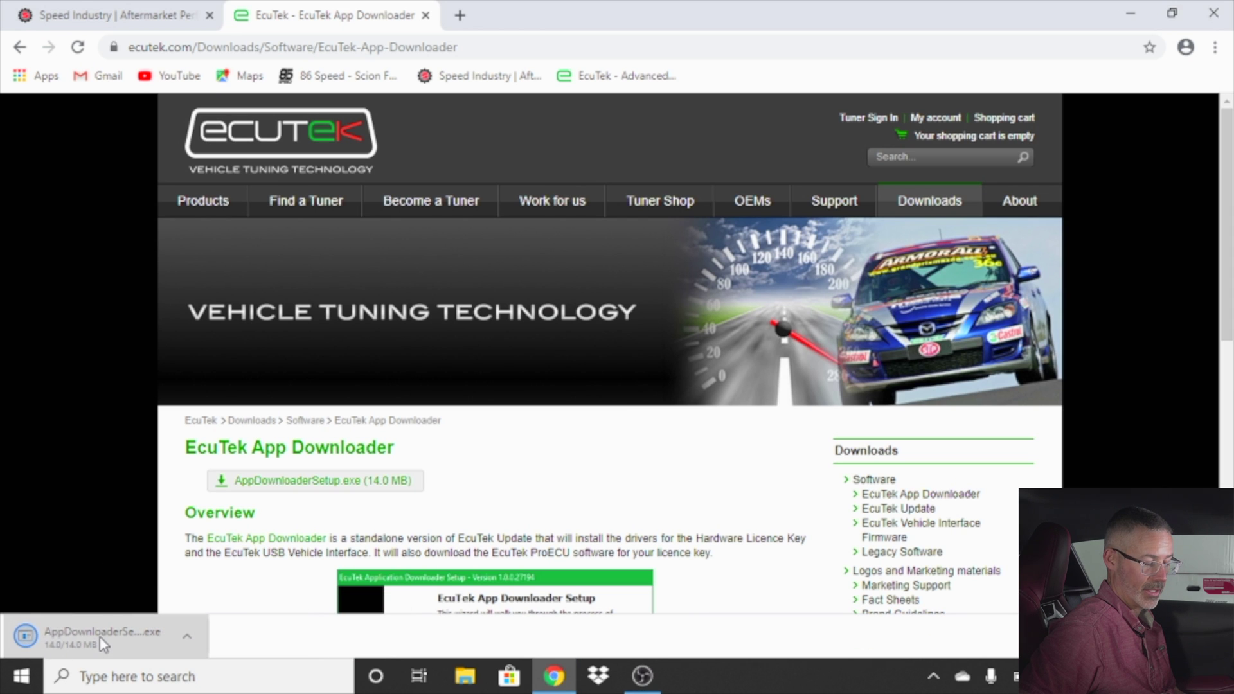
Install EcuTek App Downloader 1.0.0.36358 with default components and drivers, interface and license key connected.
click(103, 639)
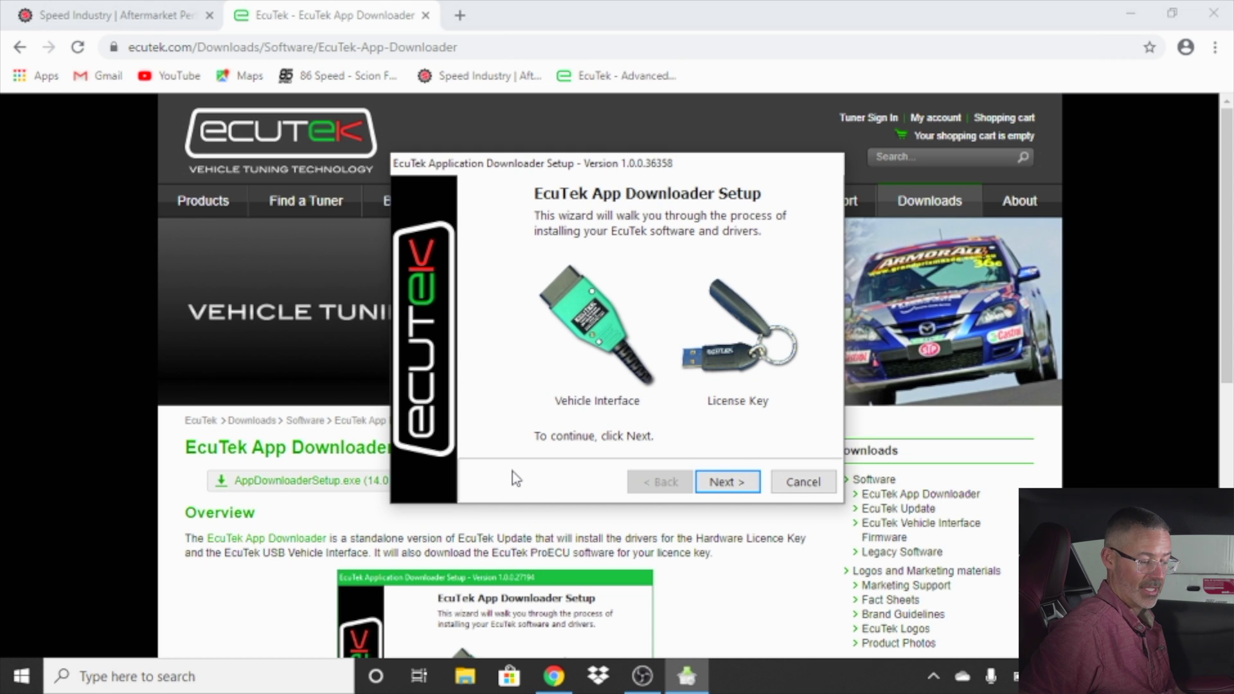
click(735, 490)
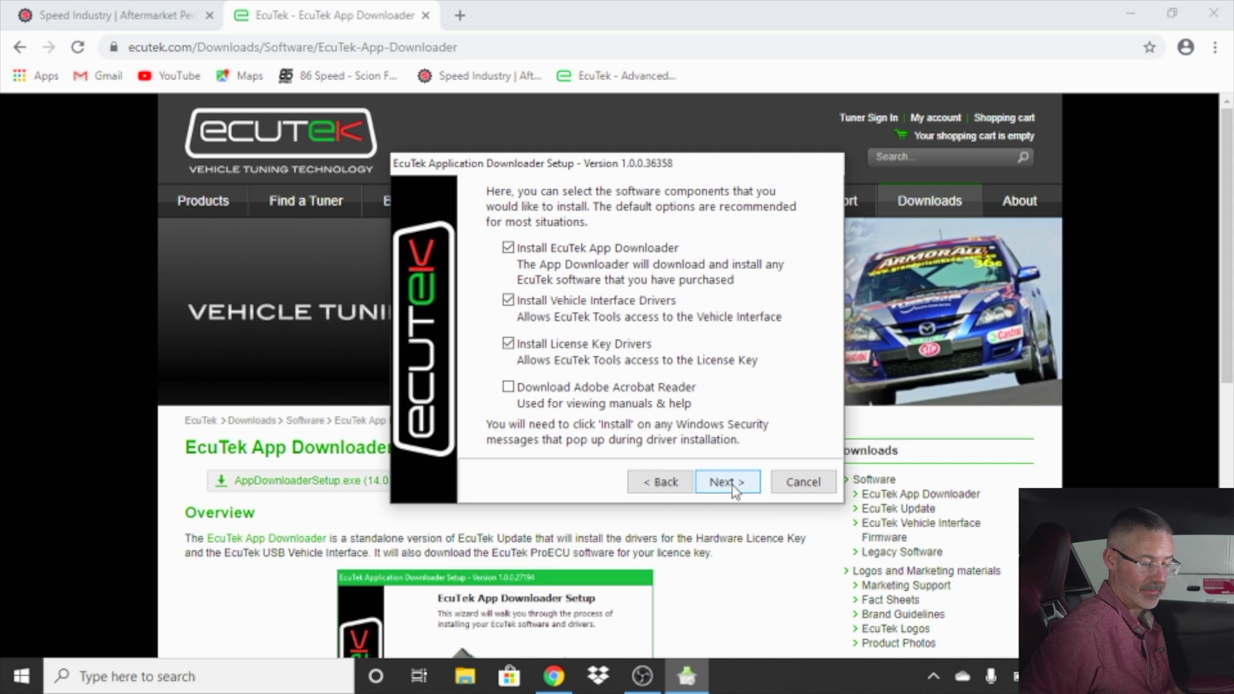
click(1126, 16)
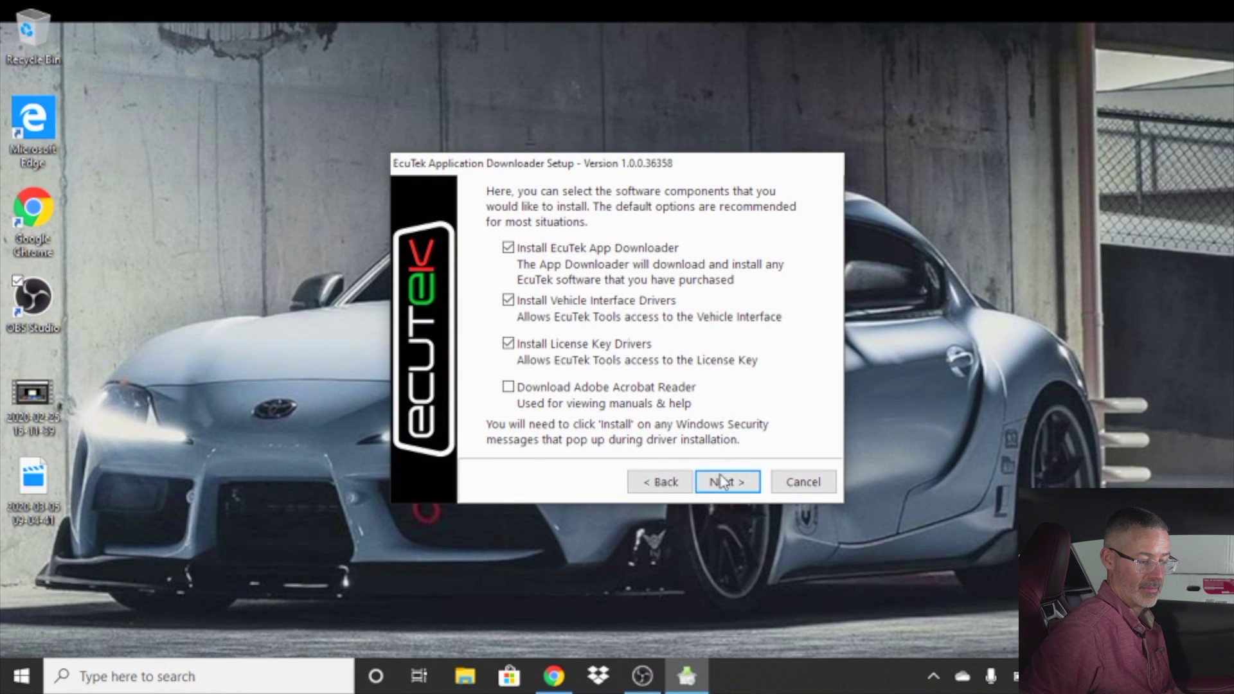
click(725, 485)
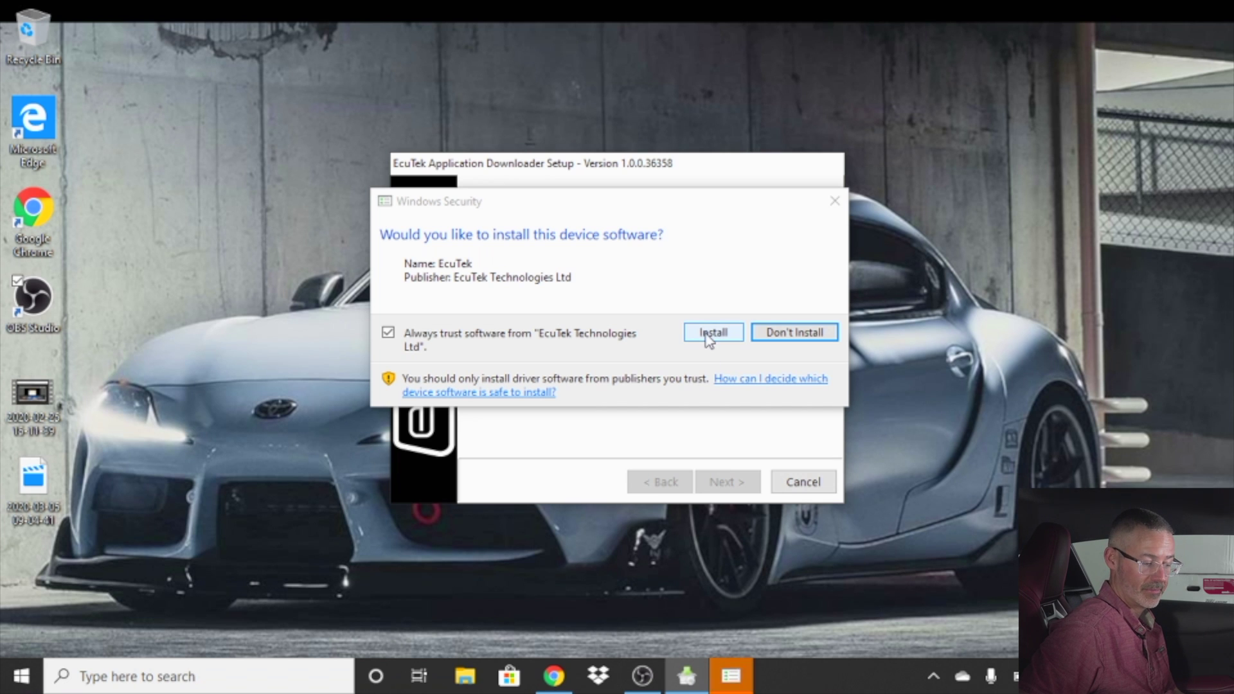
click(706, 333)
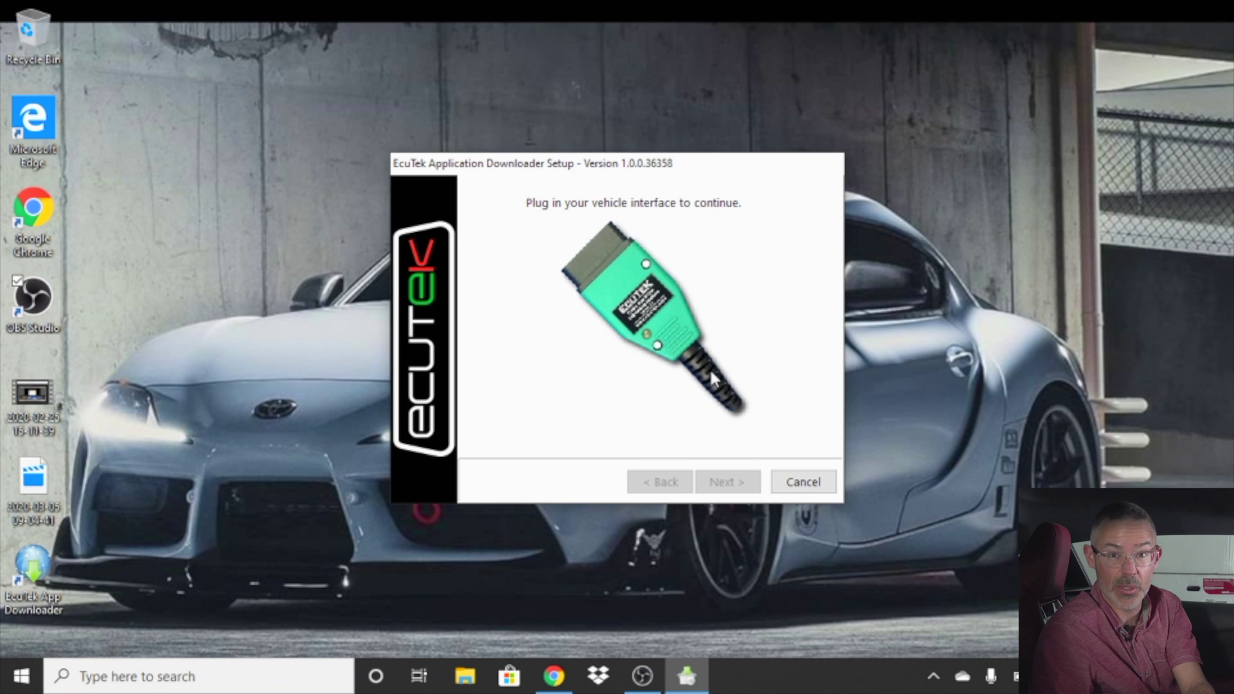
click(721, 483)
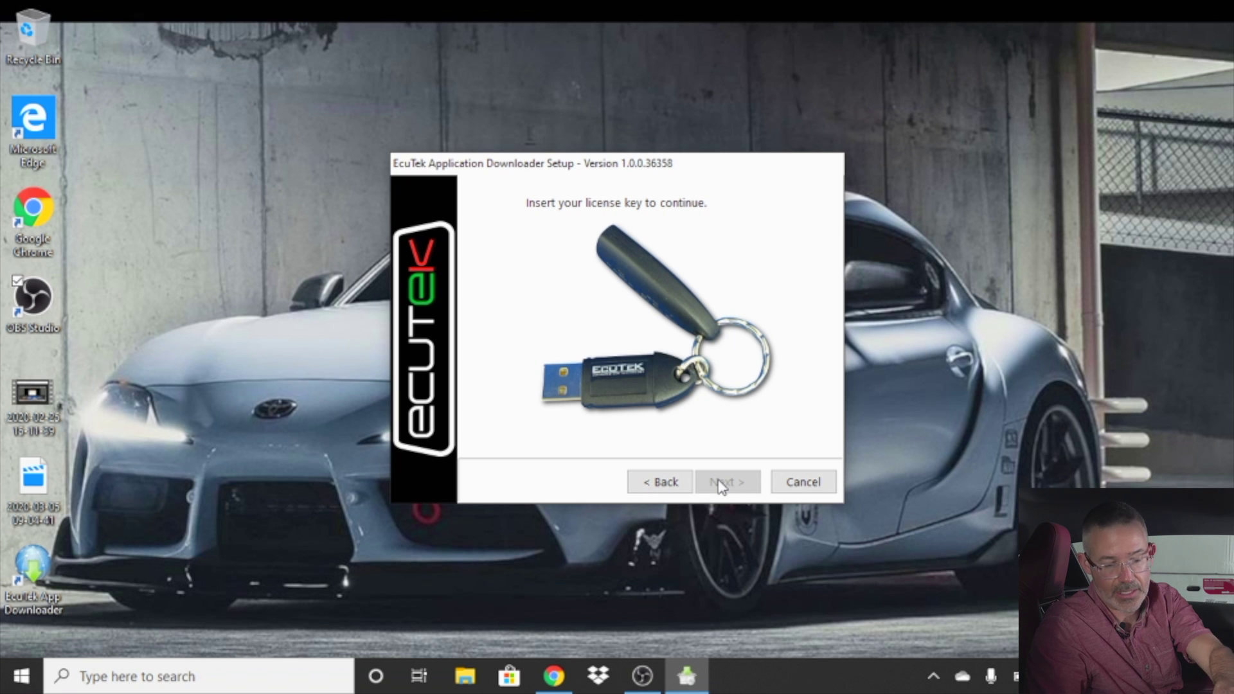
click(721, 483)
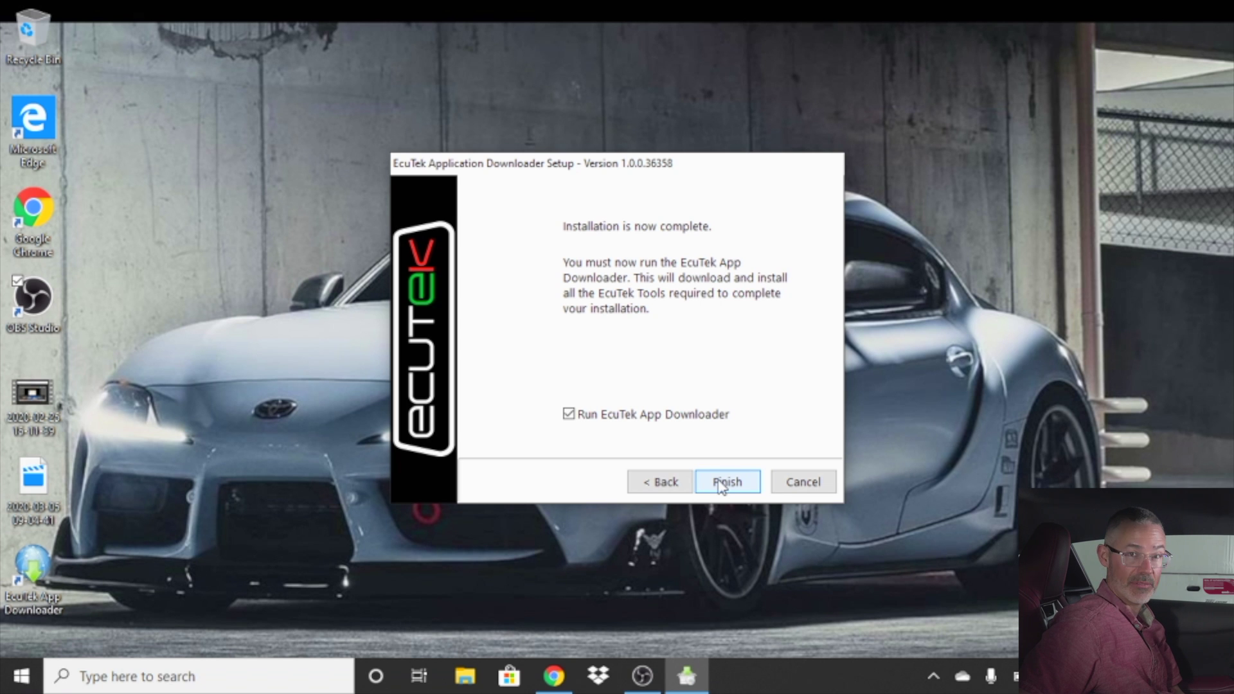
Launch the App Downloader, download the latest ProECU, and accept its license agreement.
click(721, 483)
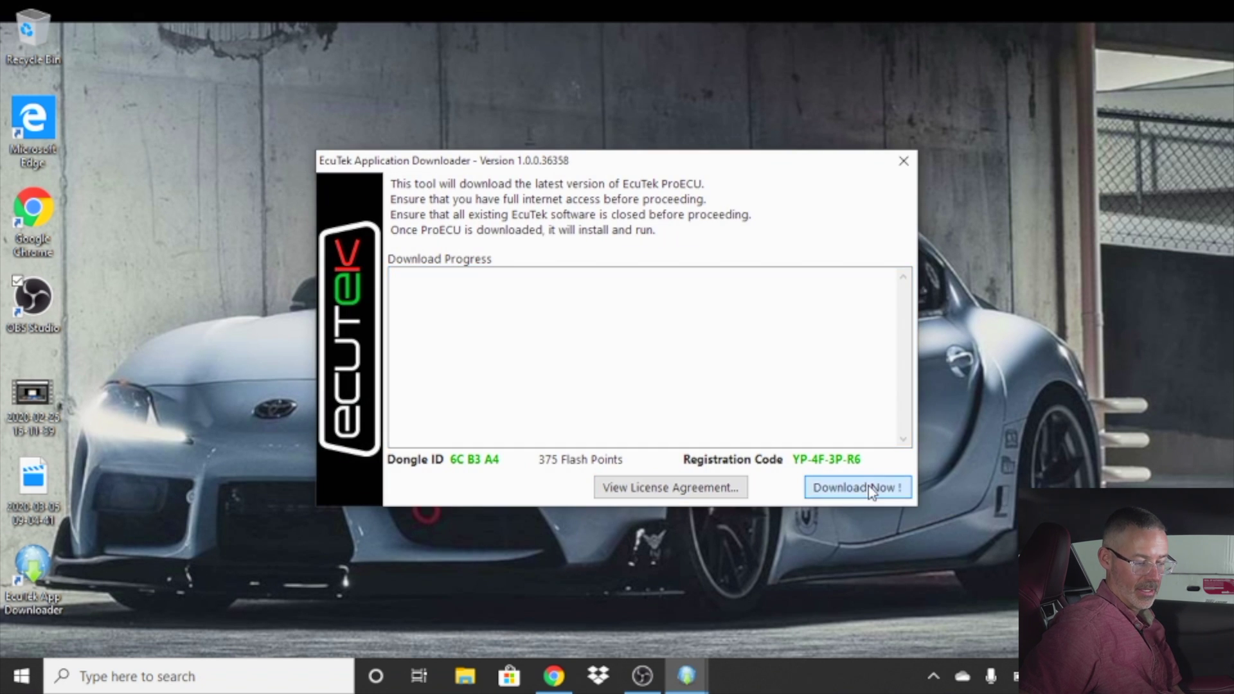
click(869, 486)
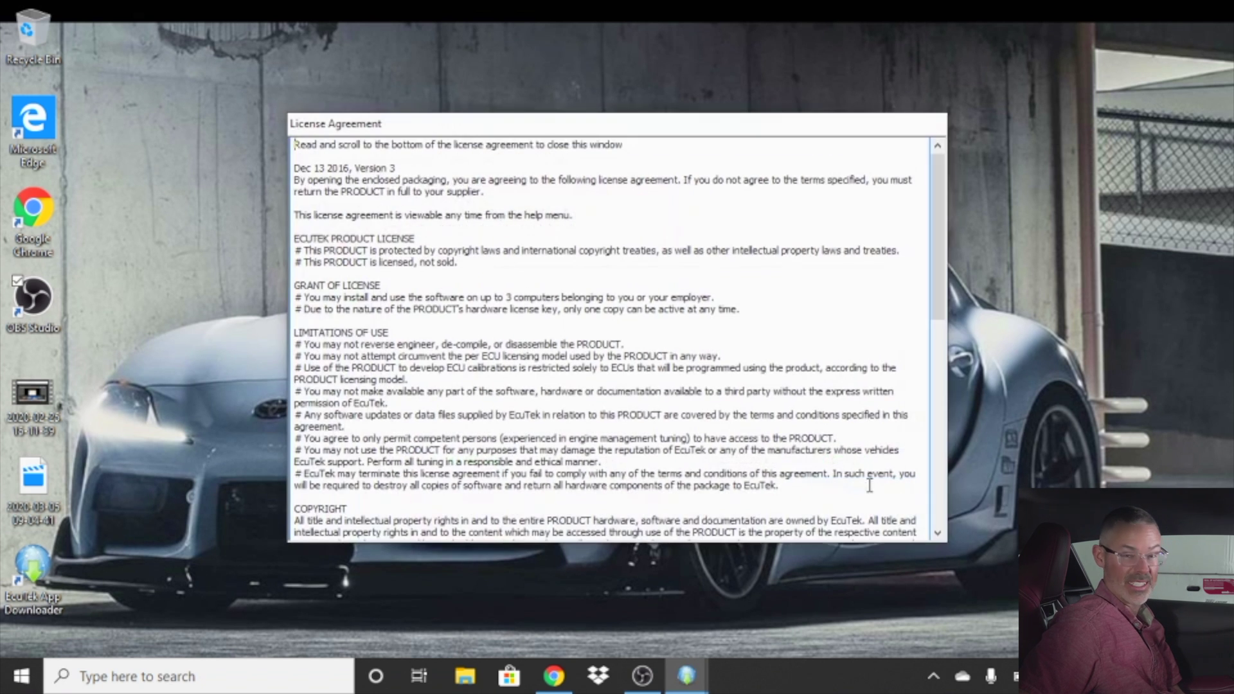
click(936, 506)
click(936, 511)
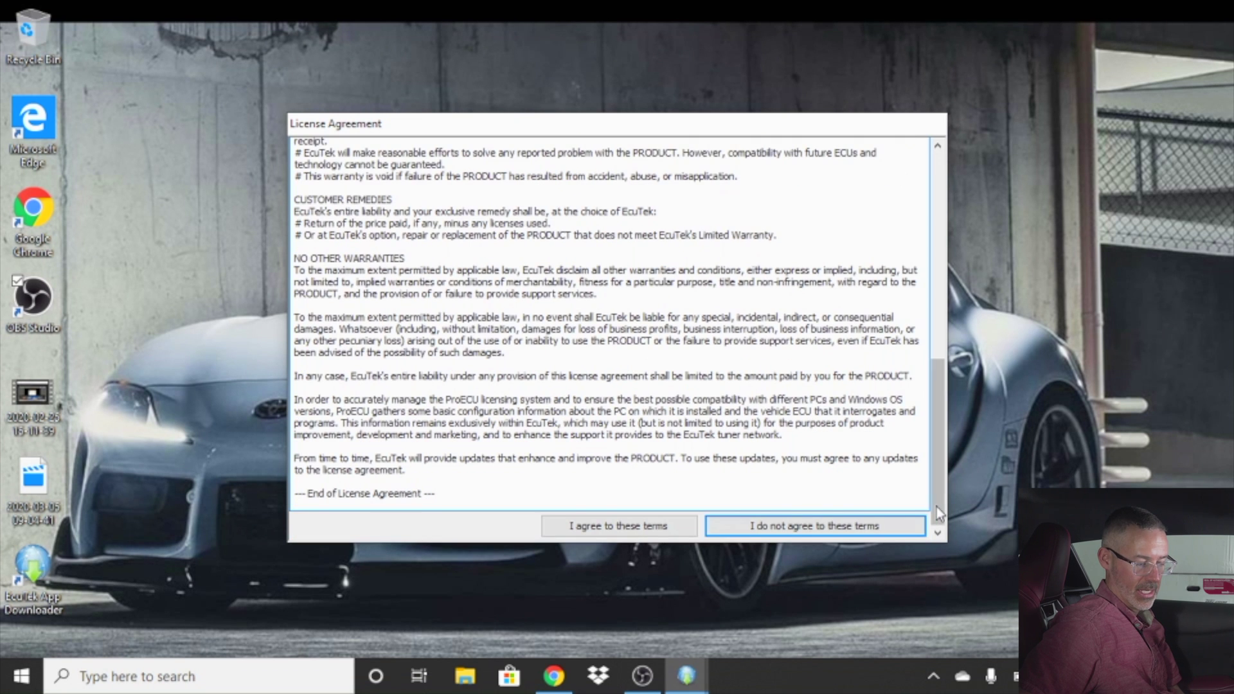
click(653, 527)
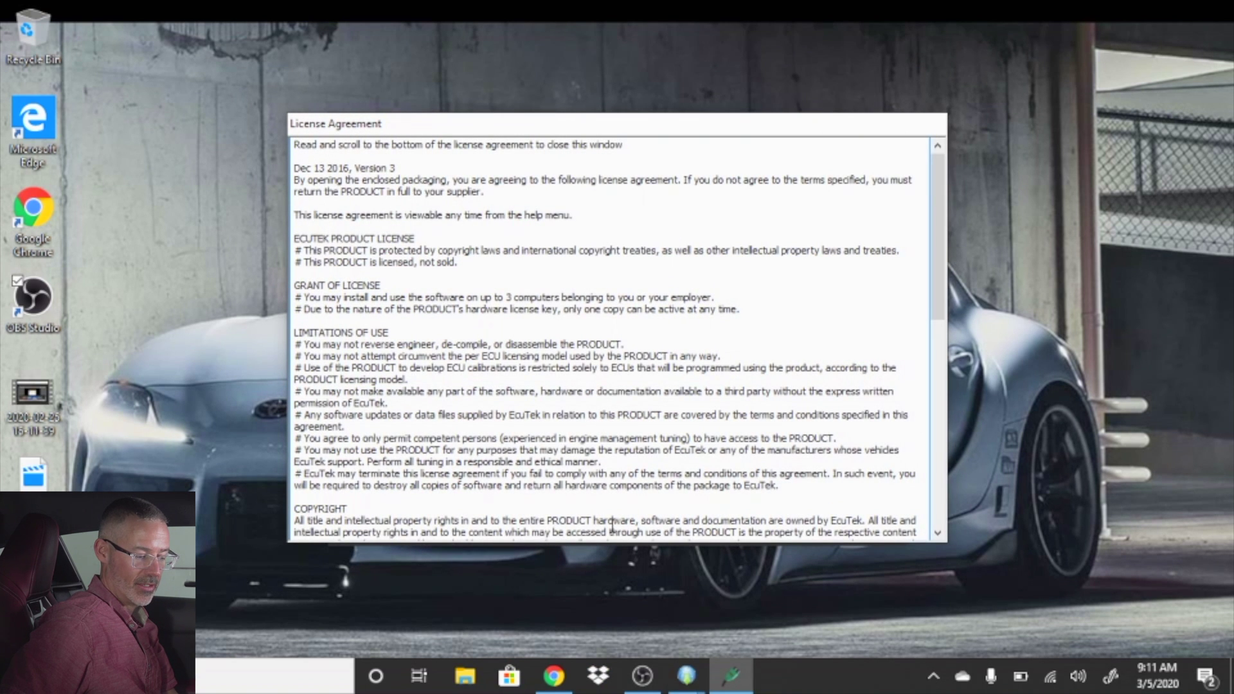
click(936, 491)
click(935, 493)
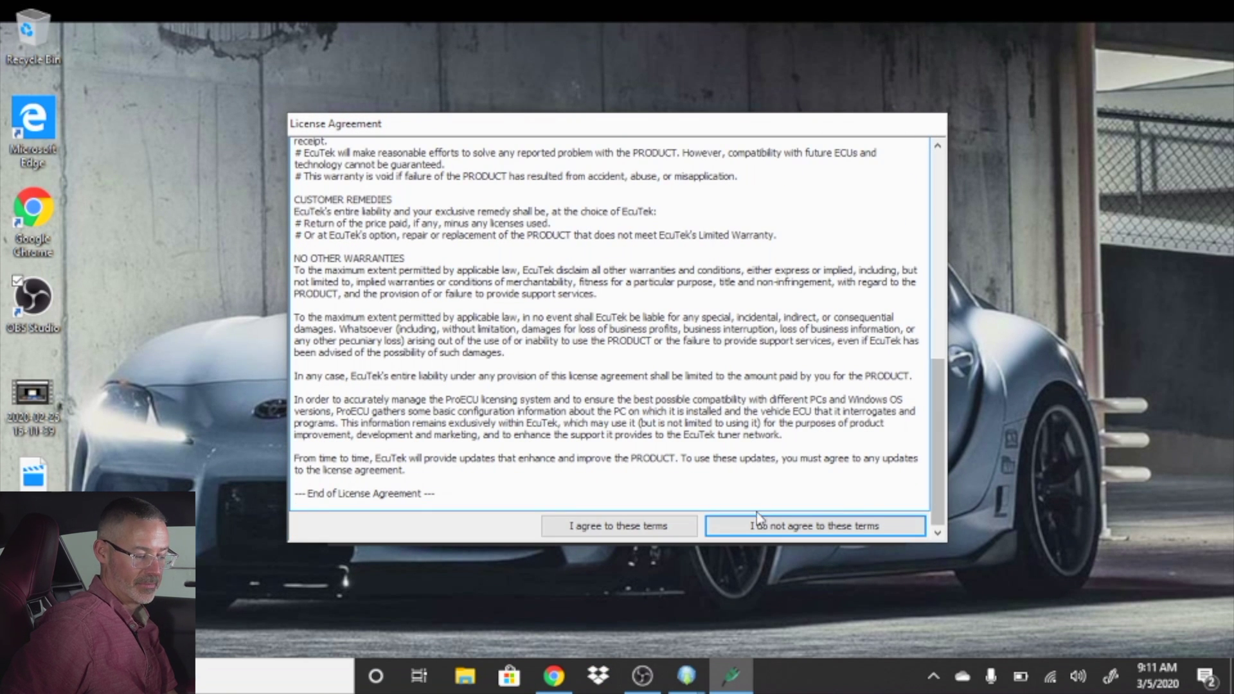
click(628, 528)
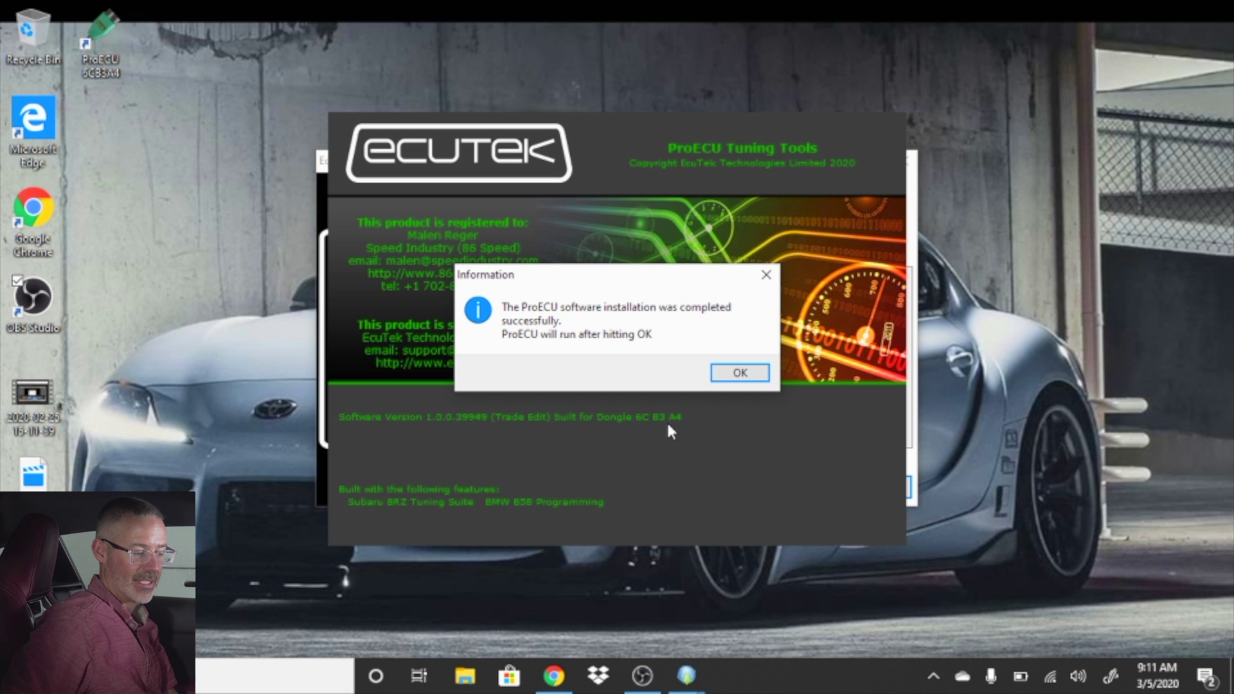
Acknowledge the installation and flash points notices, check for updates, and start updating the 972 ROM files.
click(738, 374)
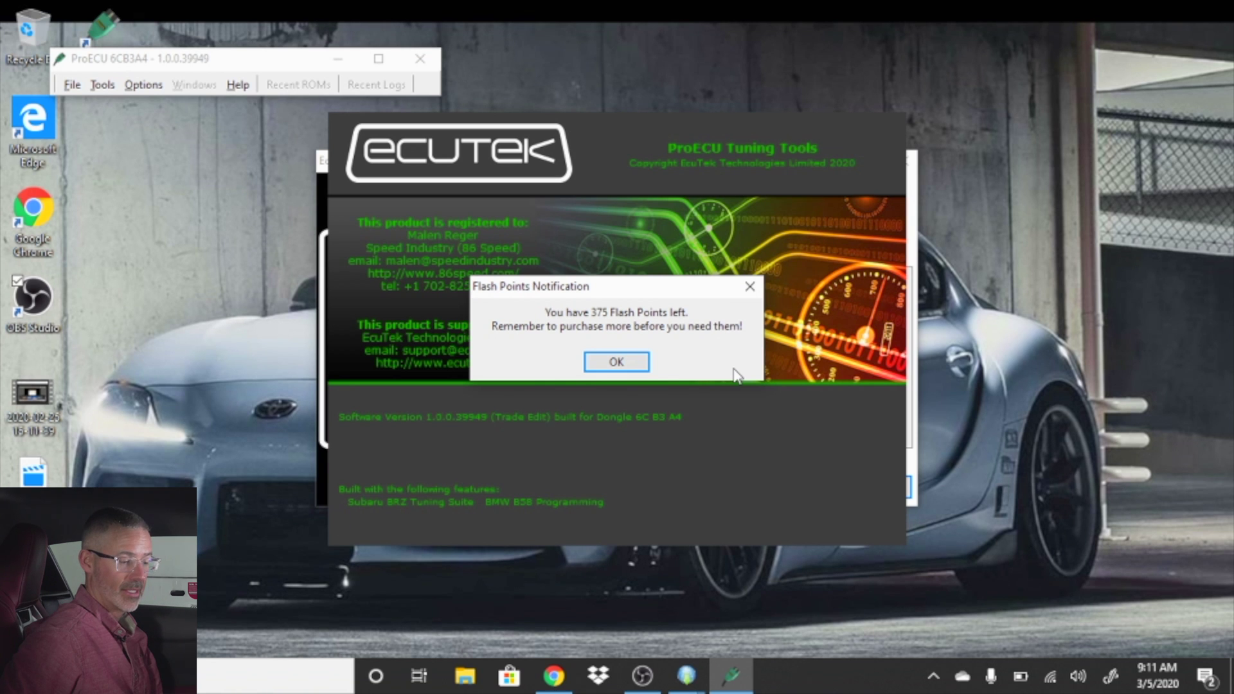
click(639, 361)
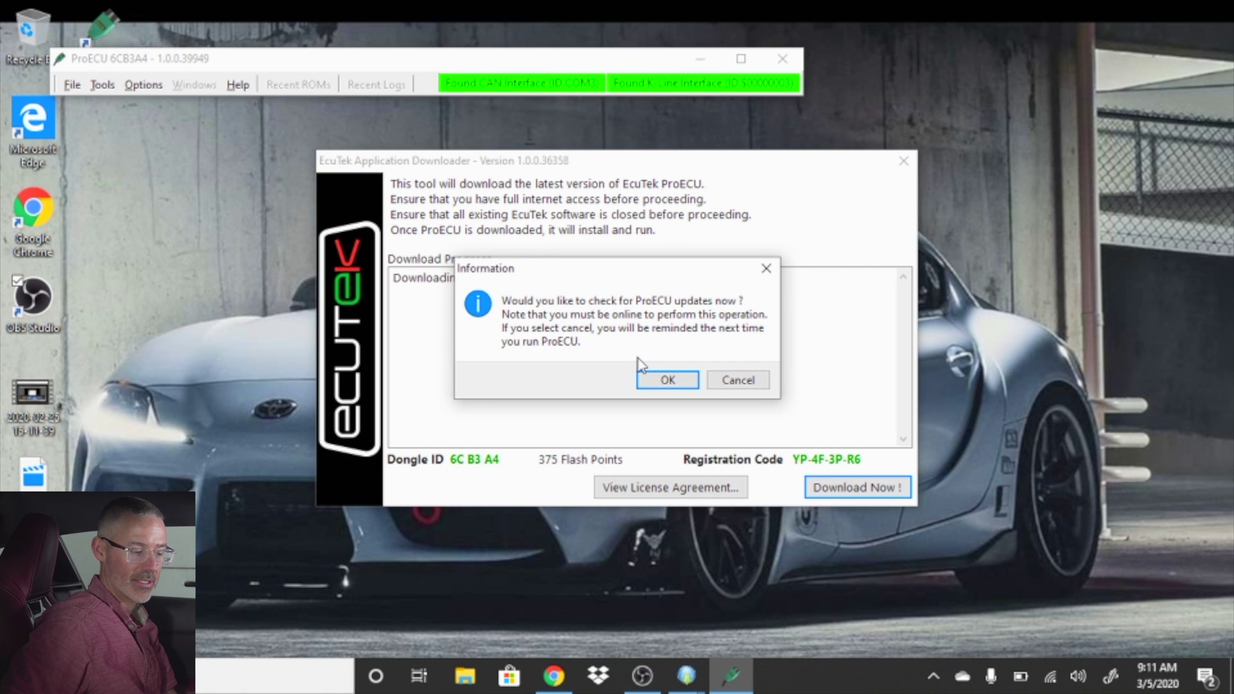
click(659, 385)
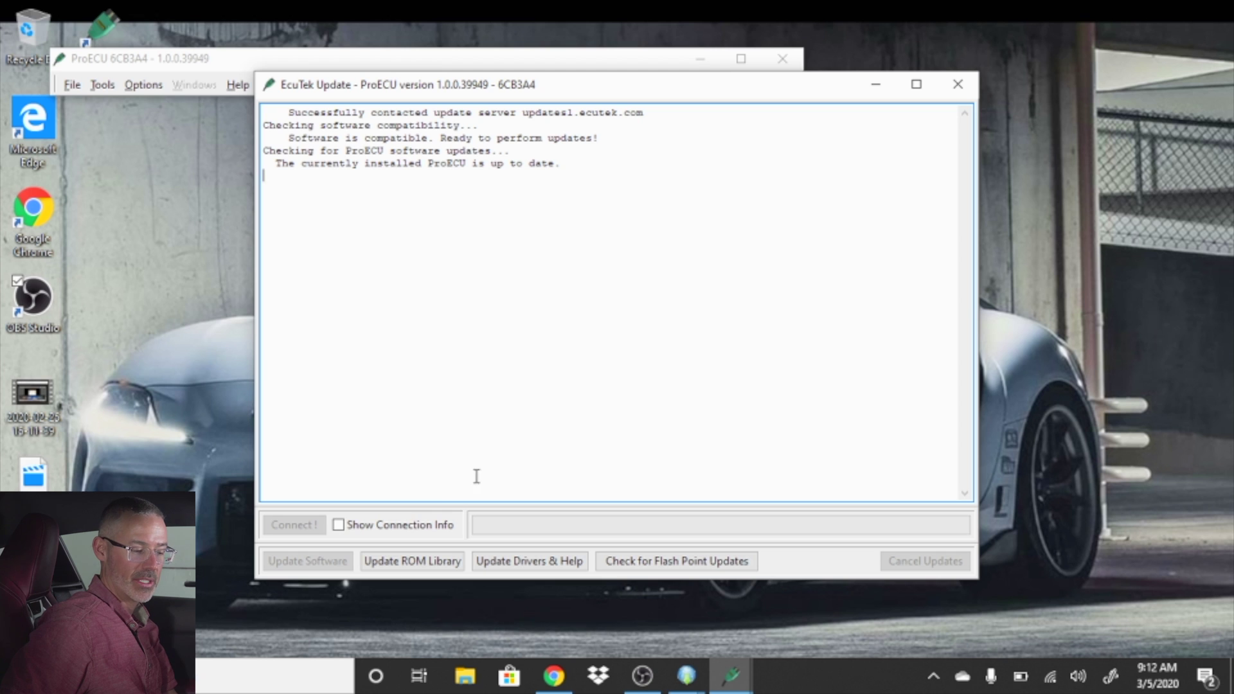
click(395, 563)
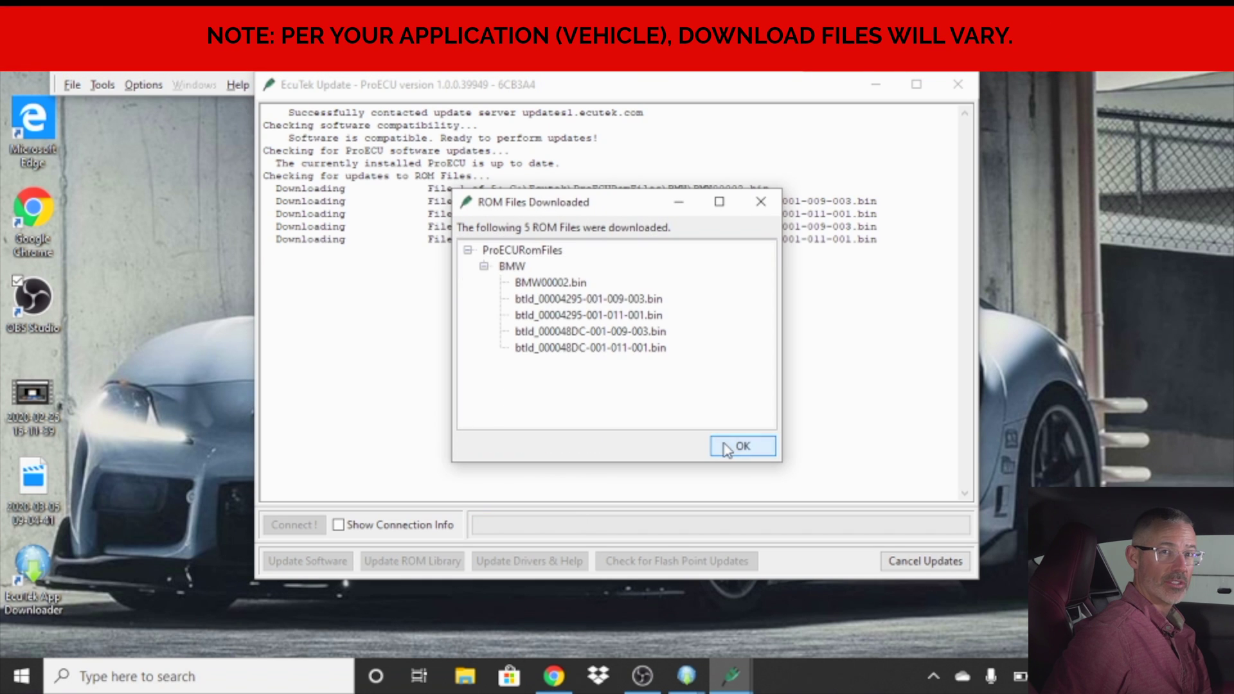
Download the ROM, driver, help and flash point updates, then close EcuTek Update.
click(734, 445)
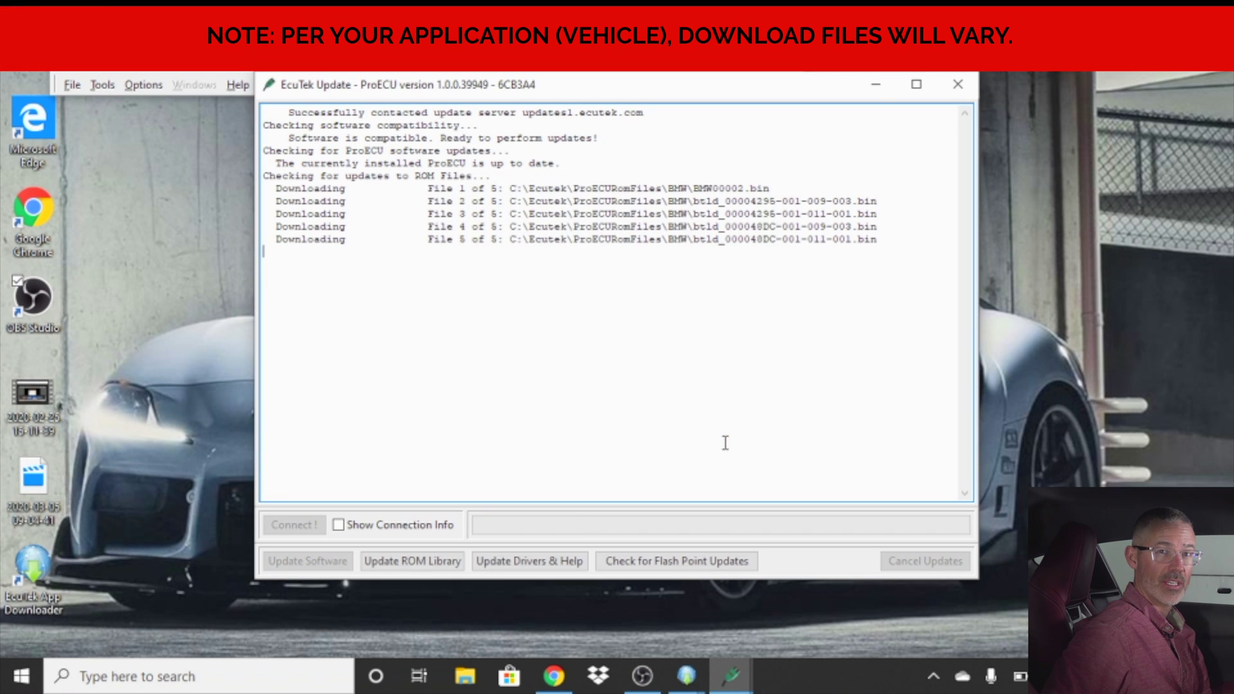
click(530, 562)
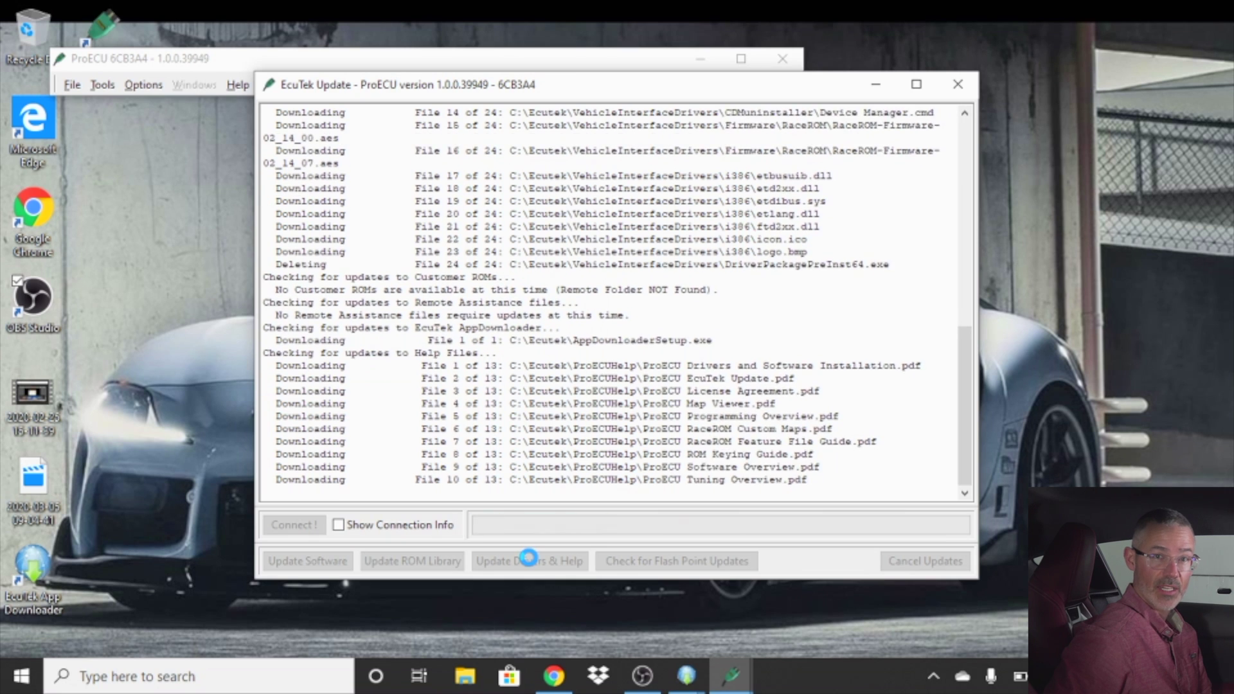
click(732, 444)
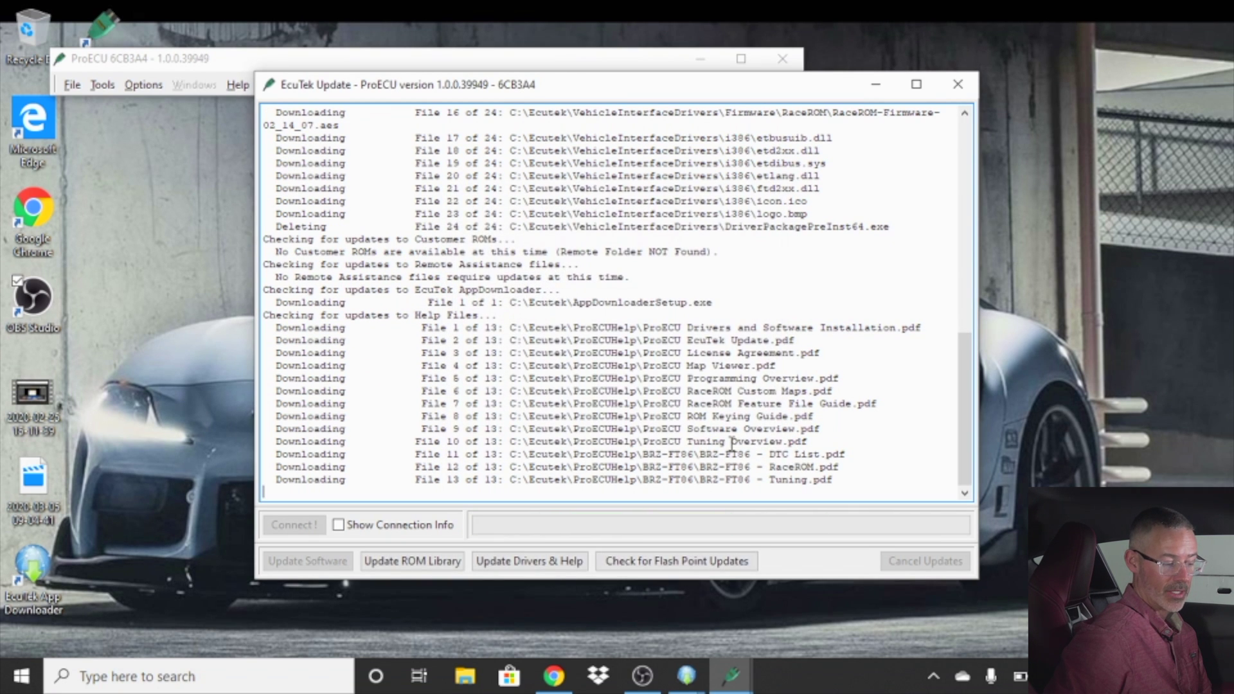
click(657, 562)
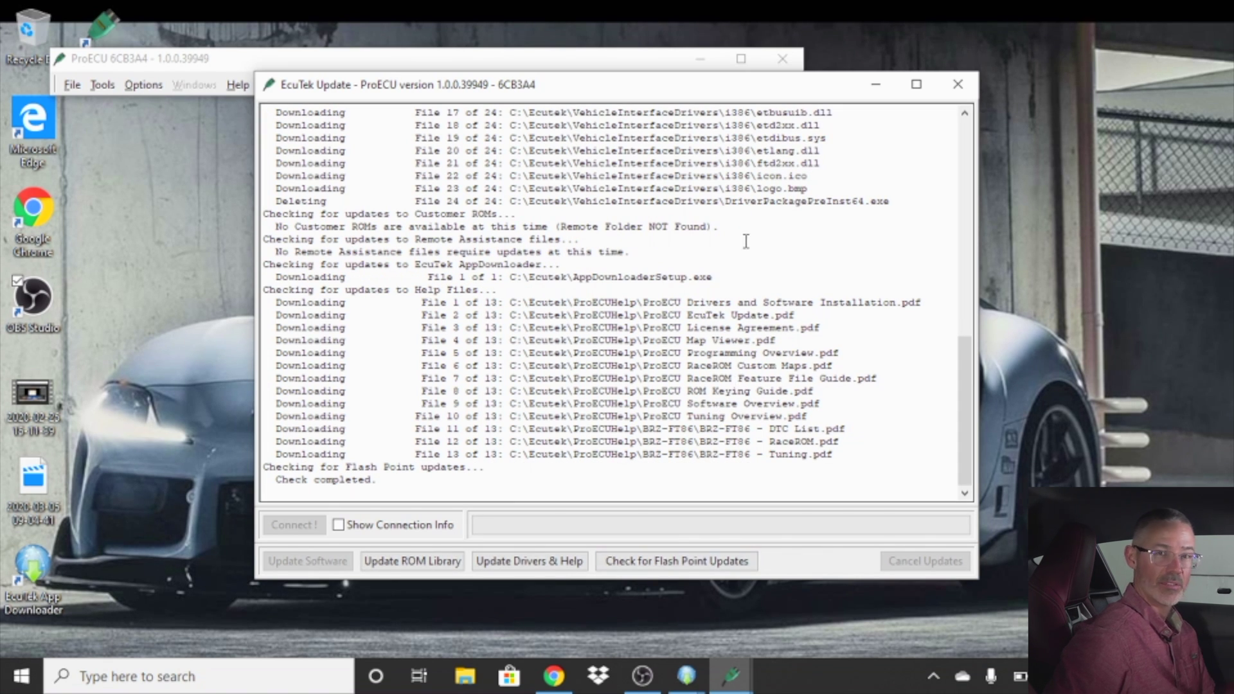
click(958, 83)
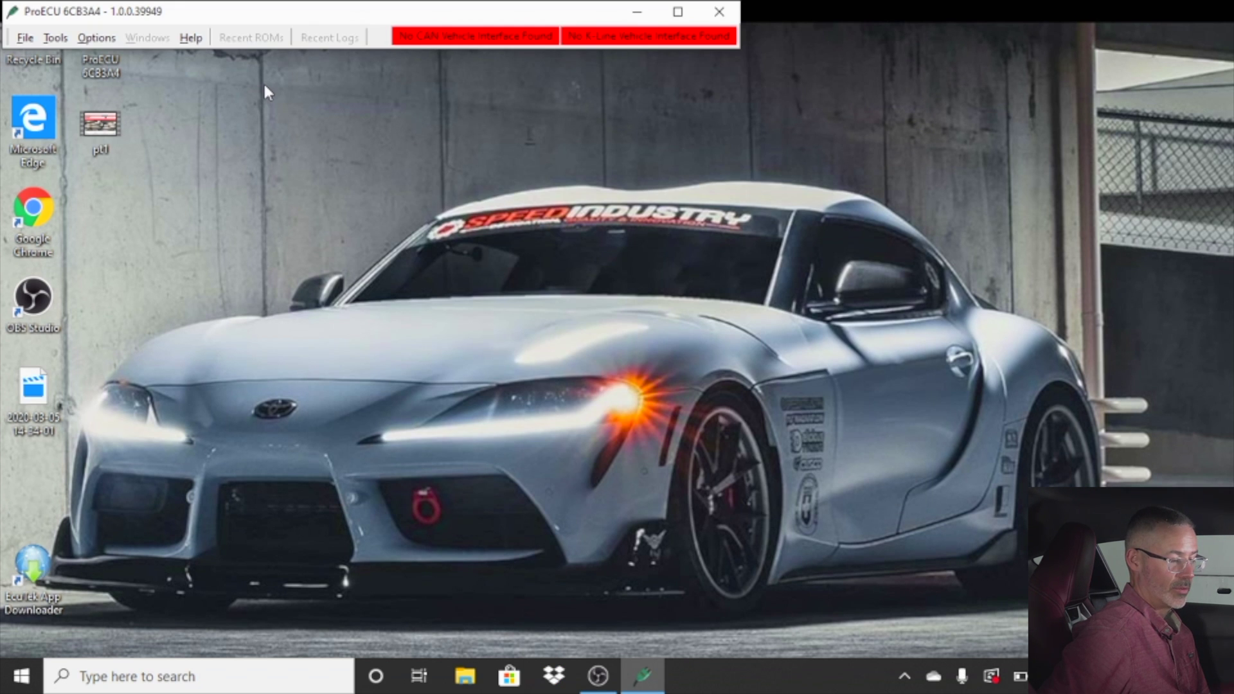
Run Identify ECU from the Tools menu on the connected ECU.
click(55, 37)
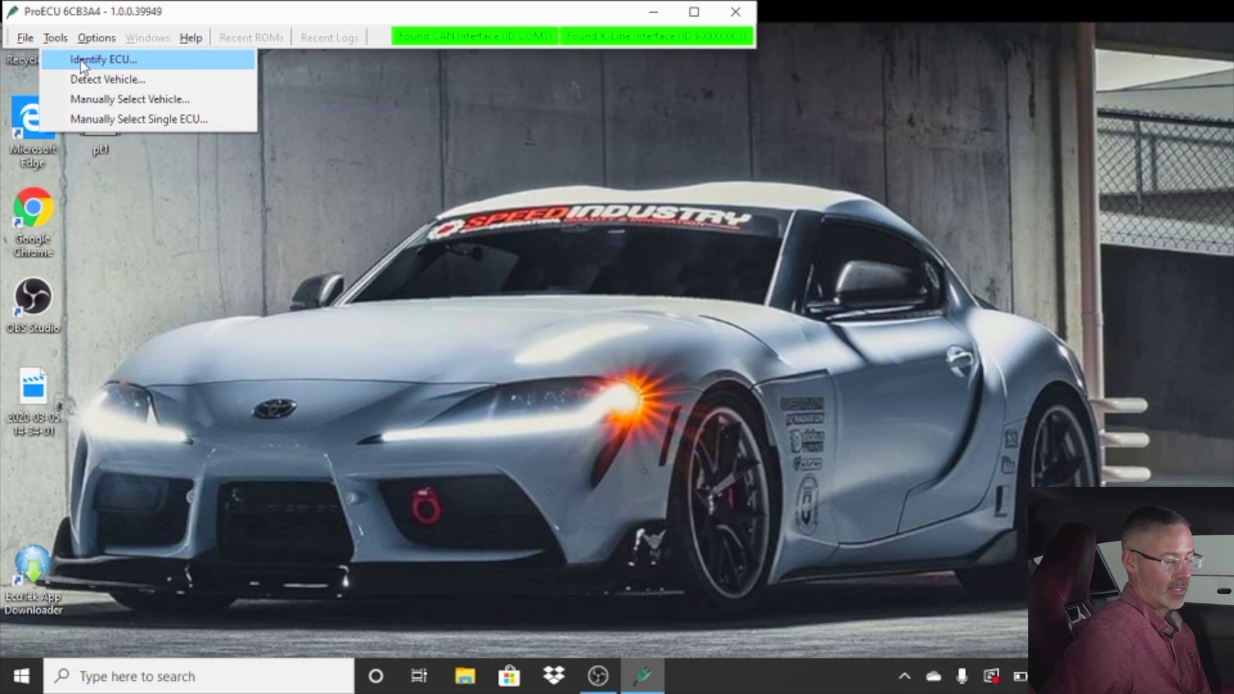
click(79, 60)
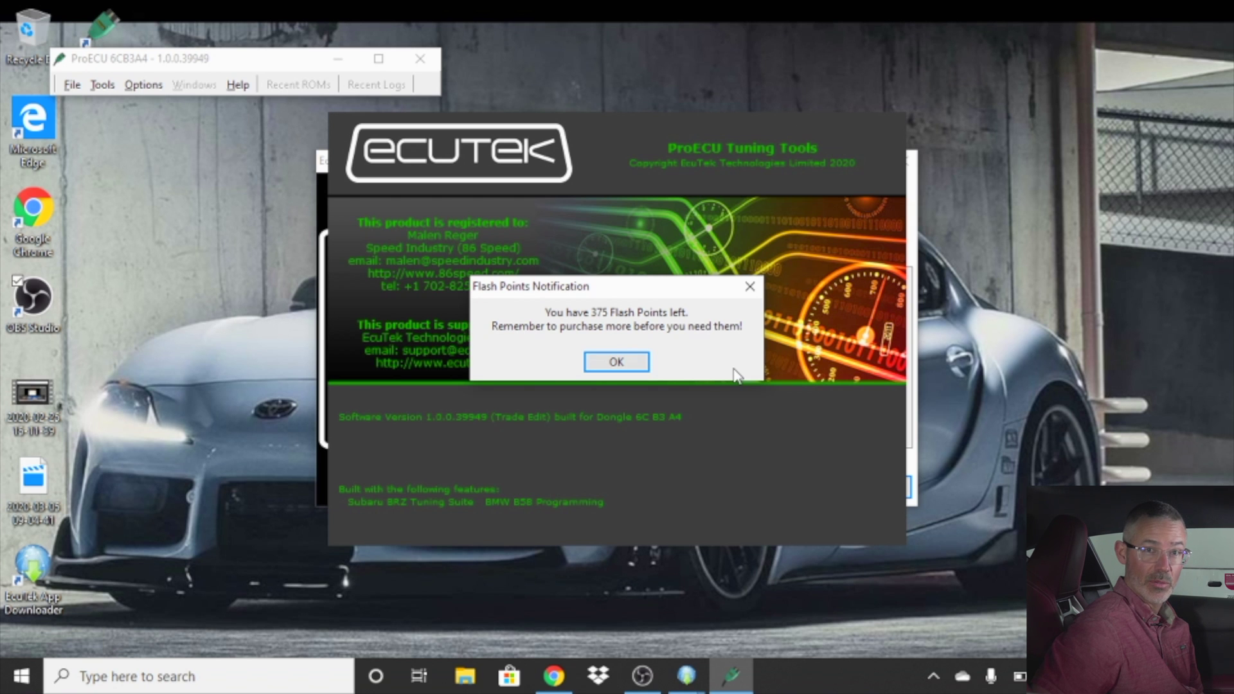
Dismiss the notification showing 375 flash points remaining.
click(641, 364)
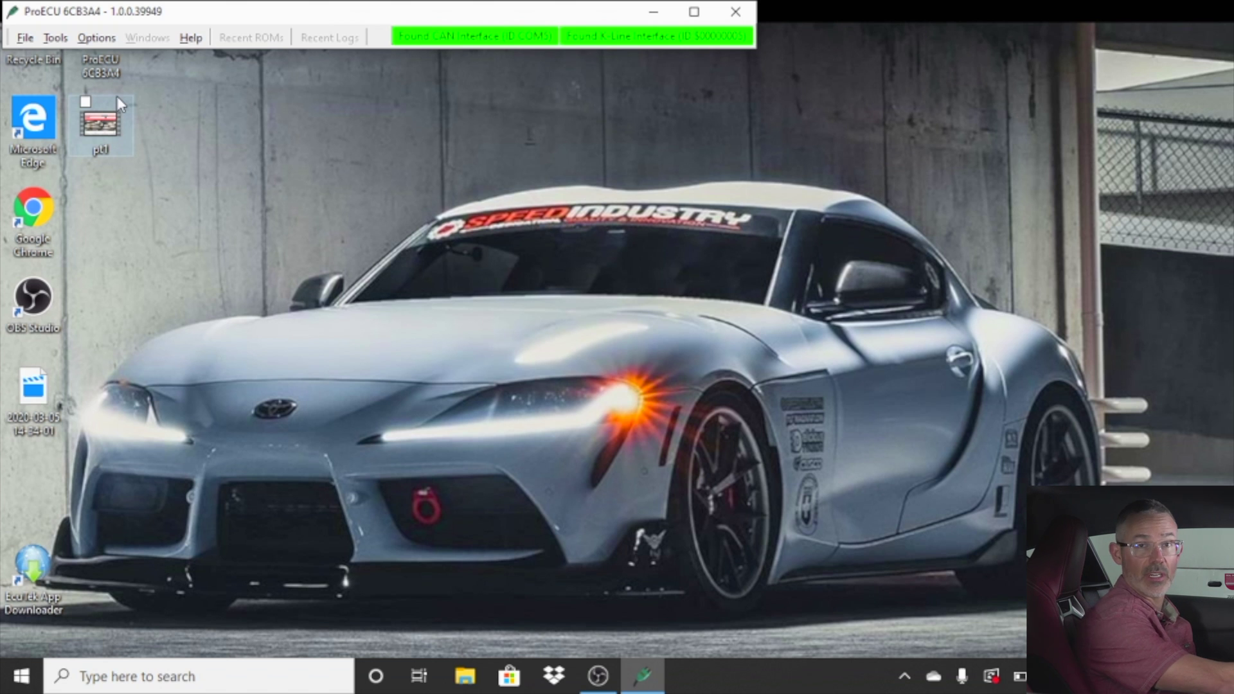
Run Detect Vehicle and choose ECU Unlock Tool to open the BMW B58/S58 unlock tool.
click(52, 38)
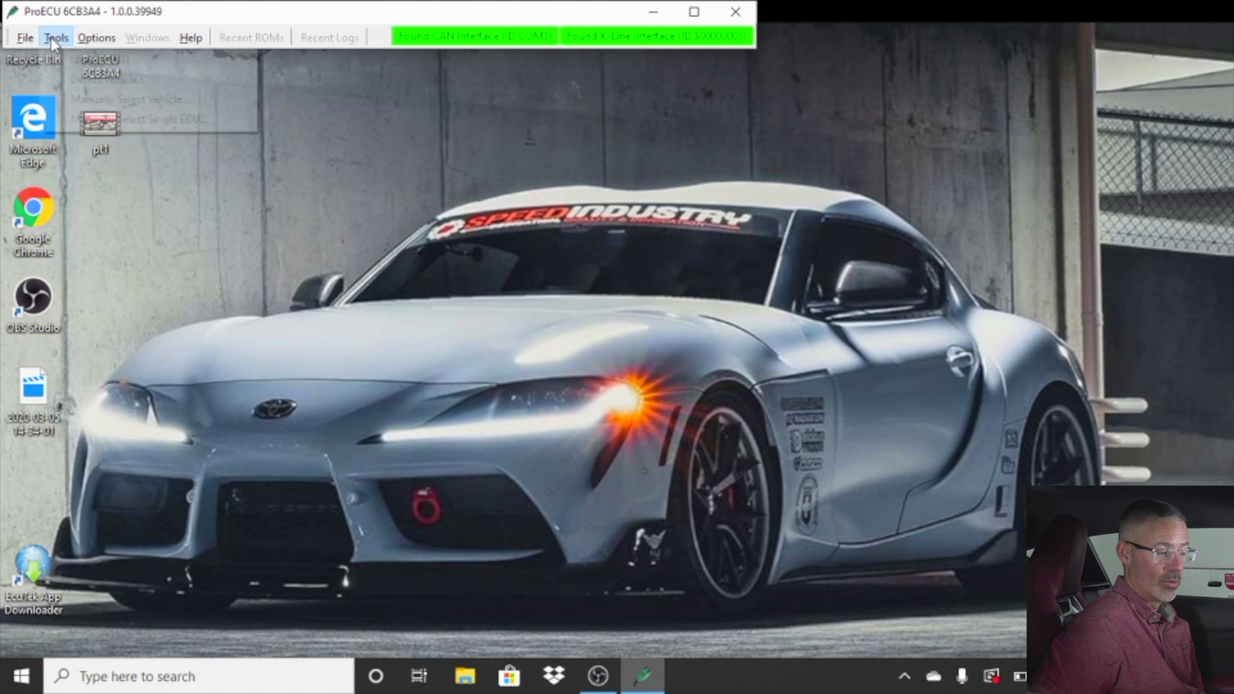
click(69, 77)
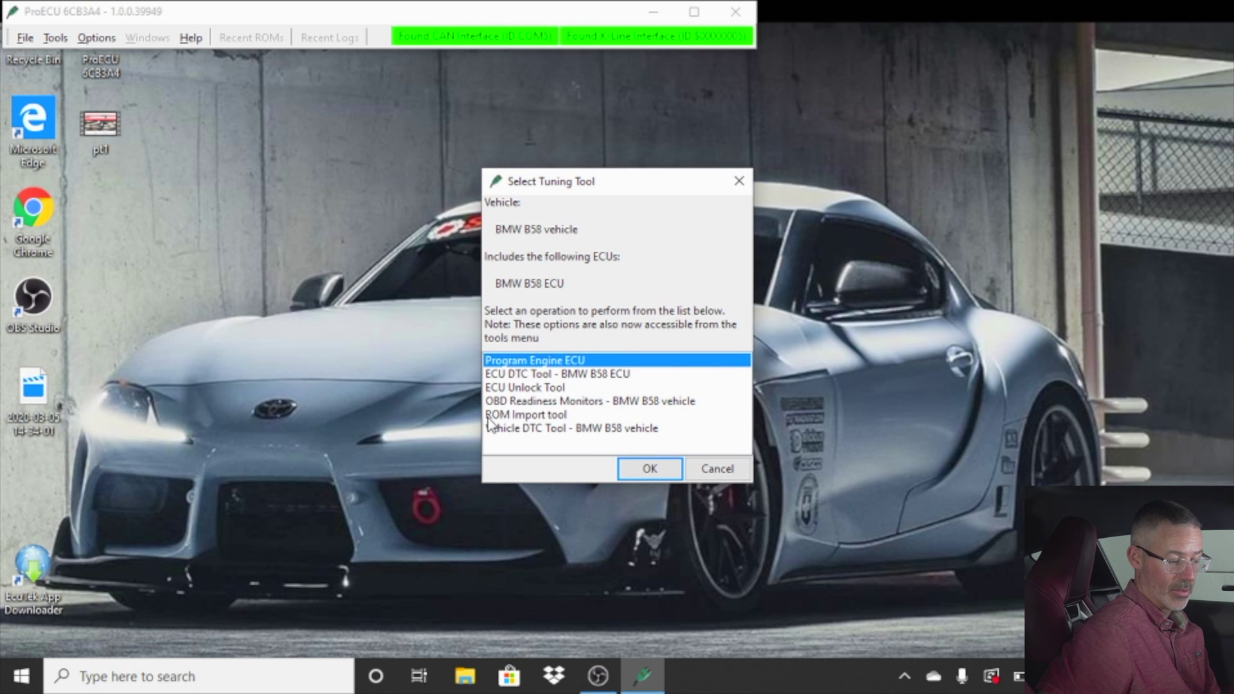
click(519, 388)
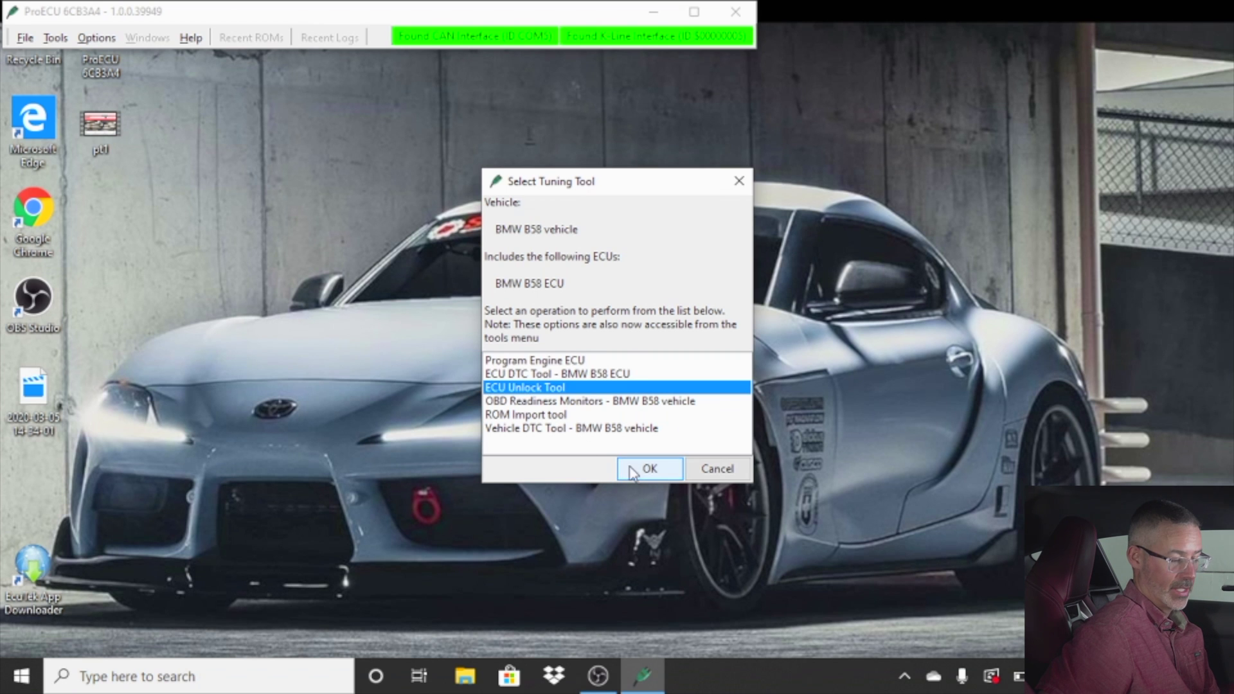
click(649, 469)
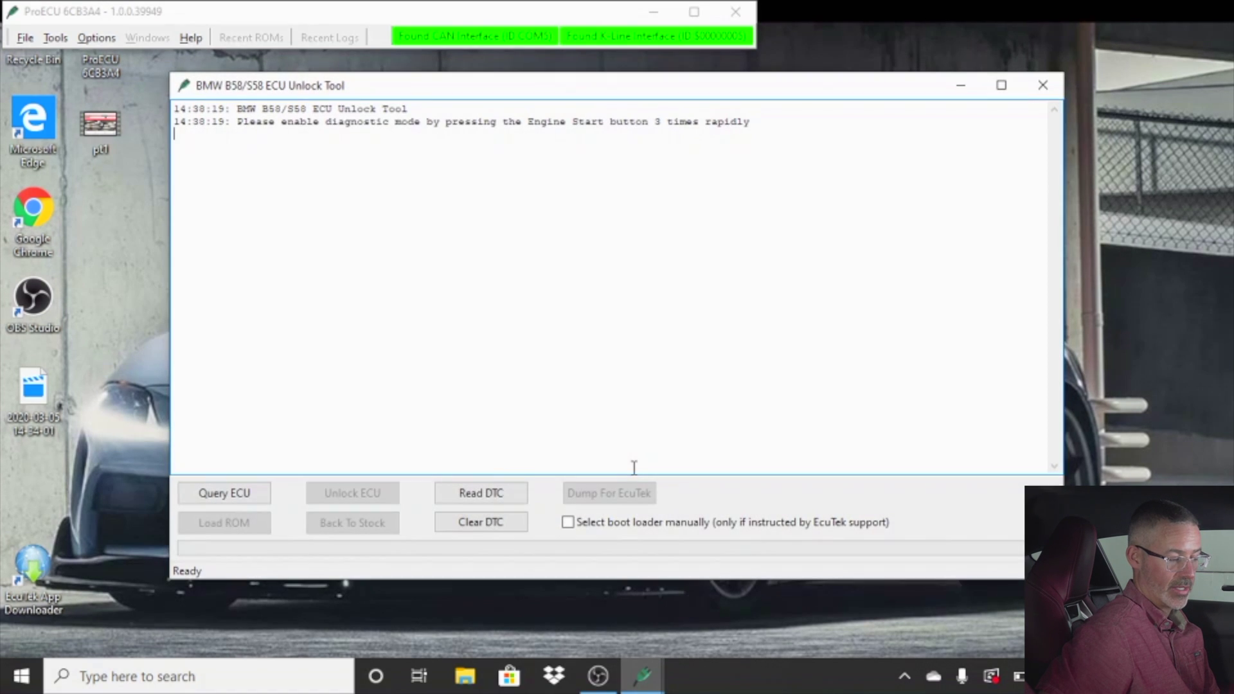
click(238, 493)
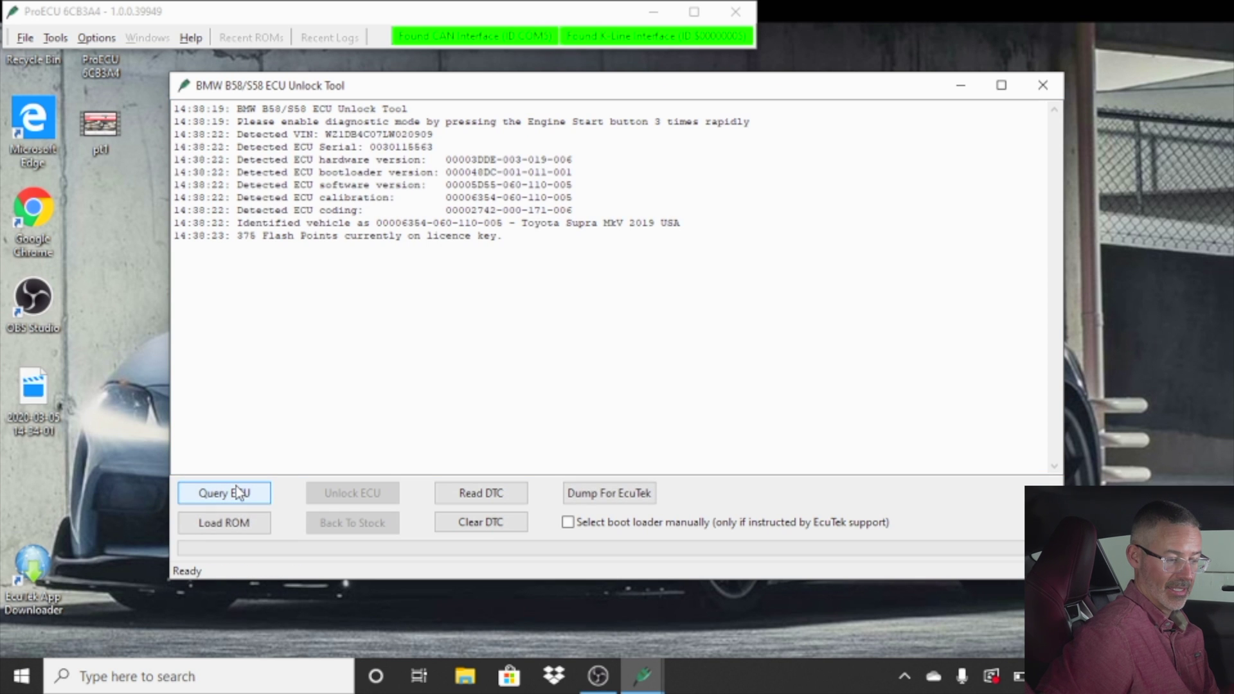
click(238, 523)
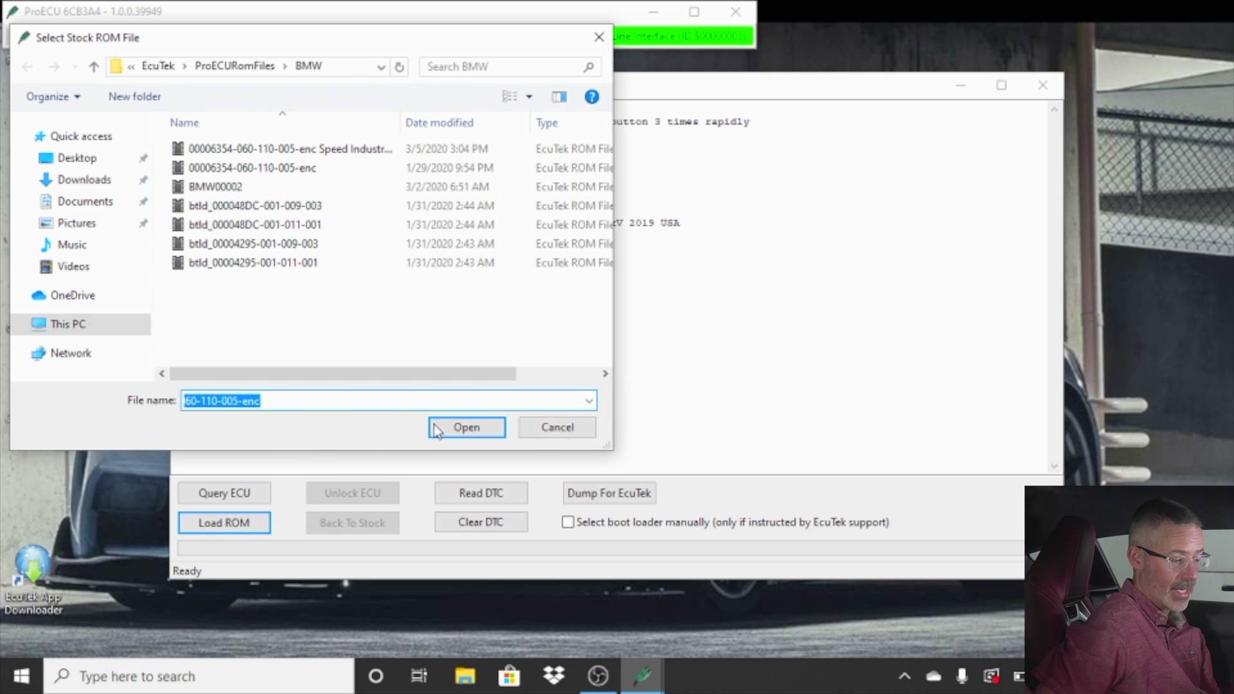
click(460, 428)
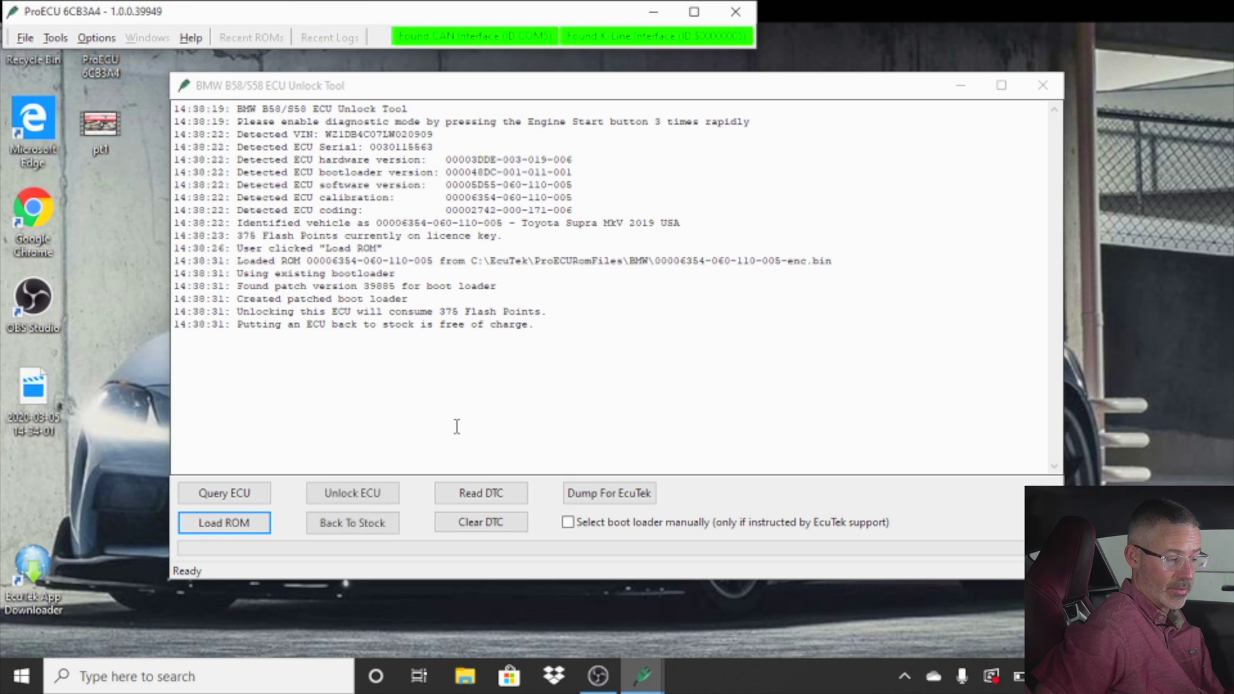
click(370, 497)
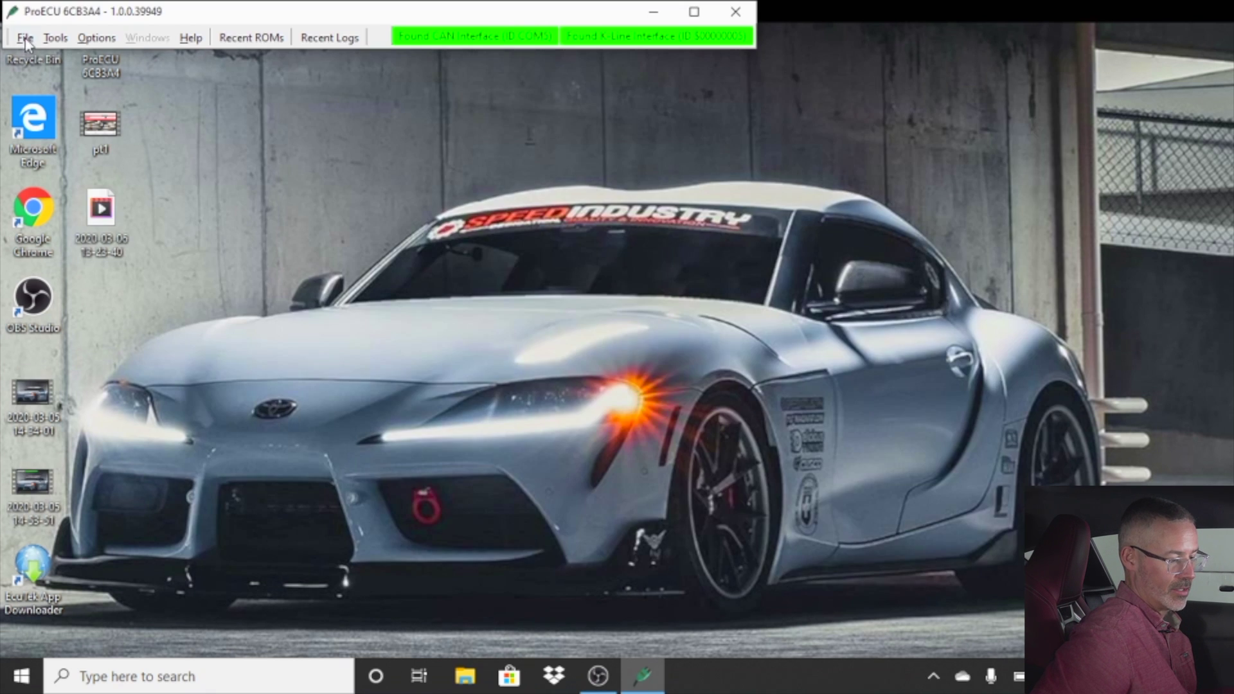
click(25, 37)
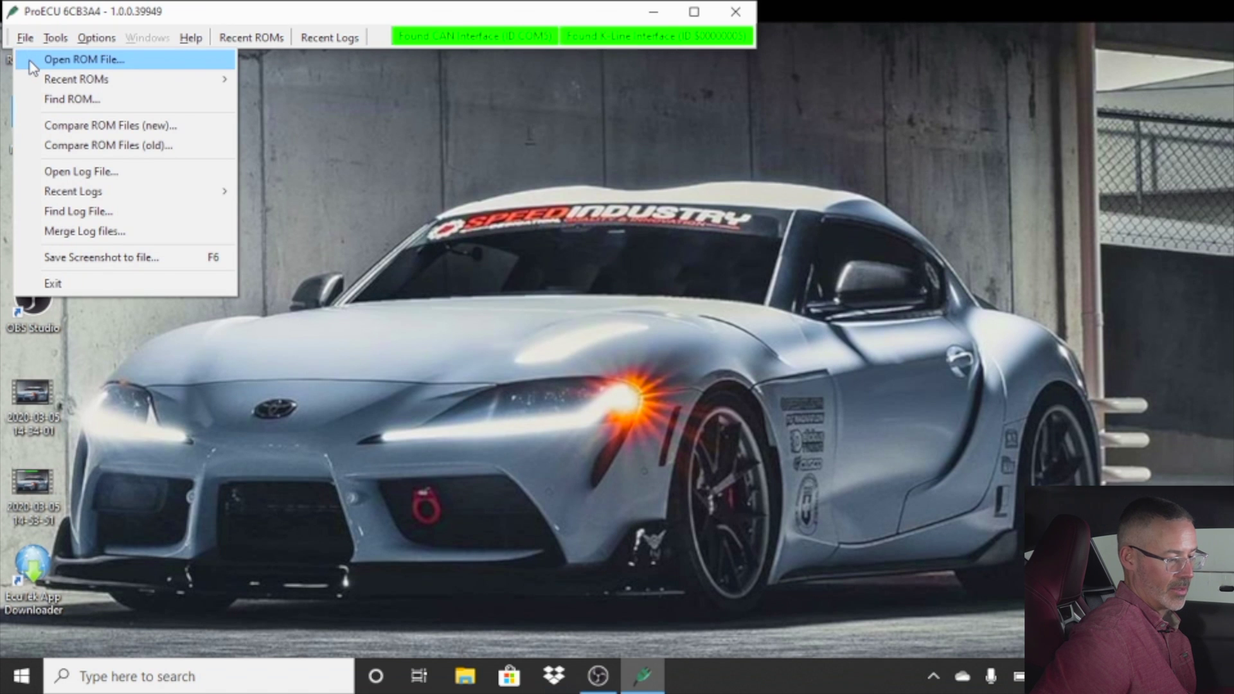
click(29, 60)
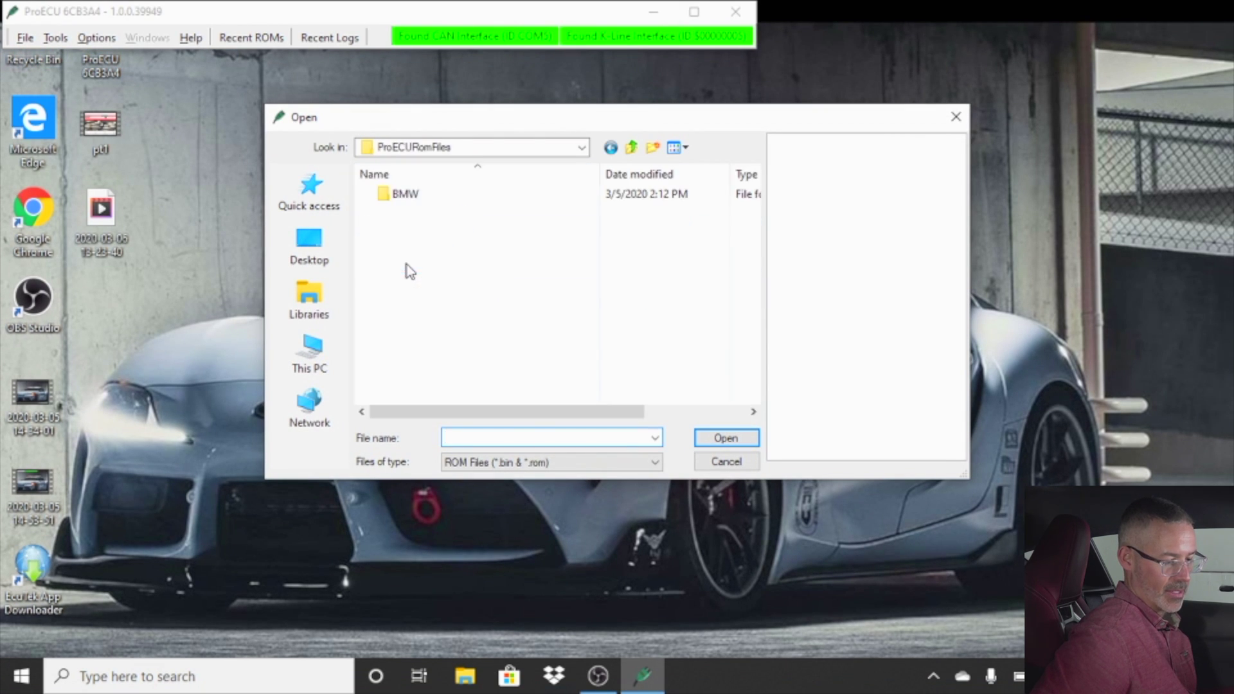
double_click(394, 197)
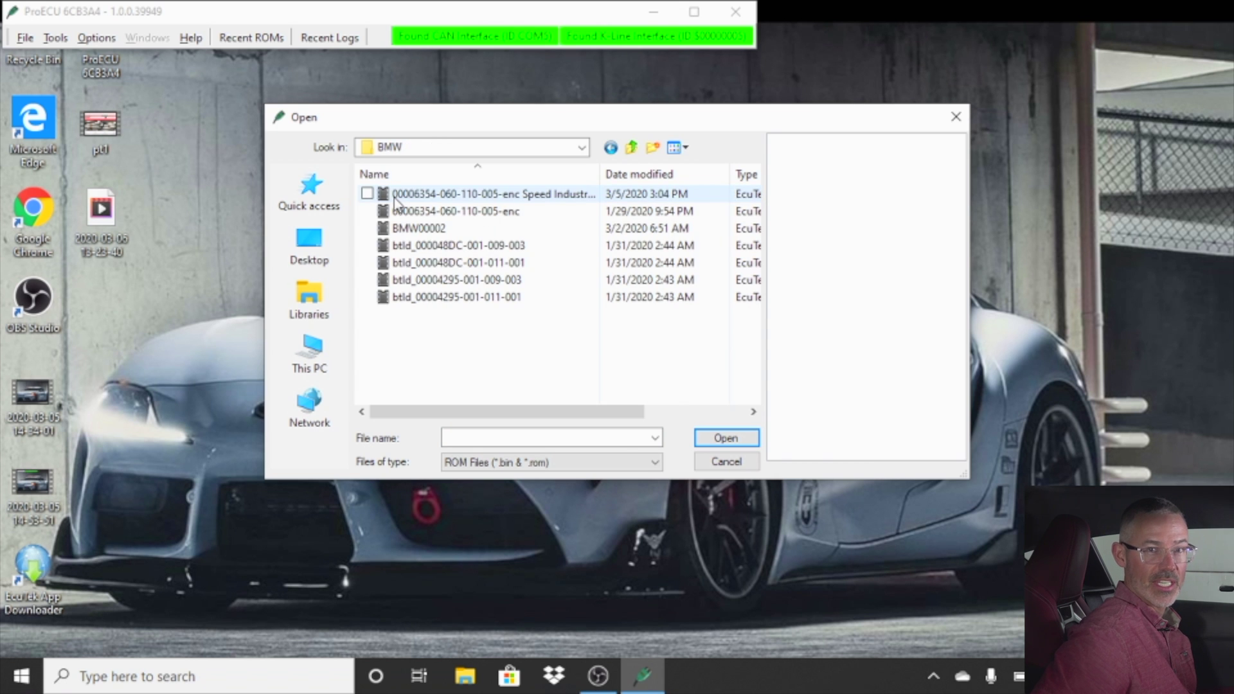
click(394, 195)
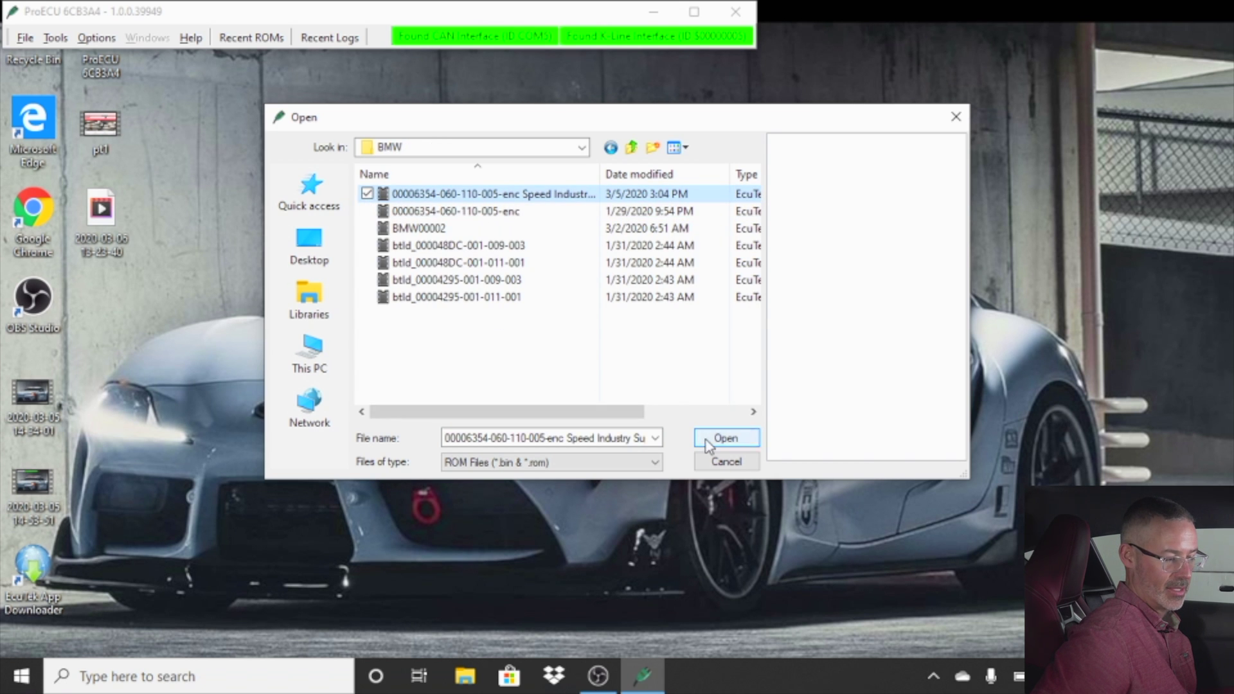
click(725, 439)
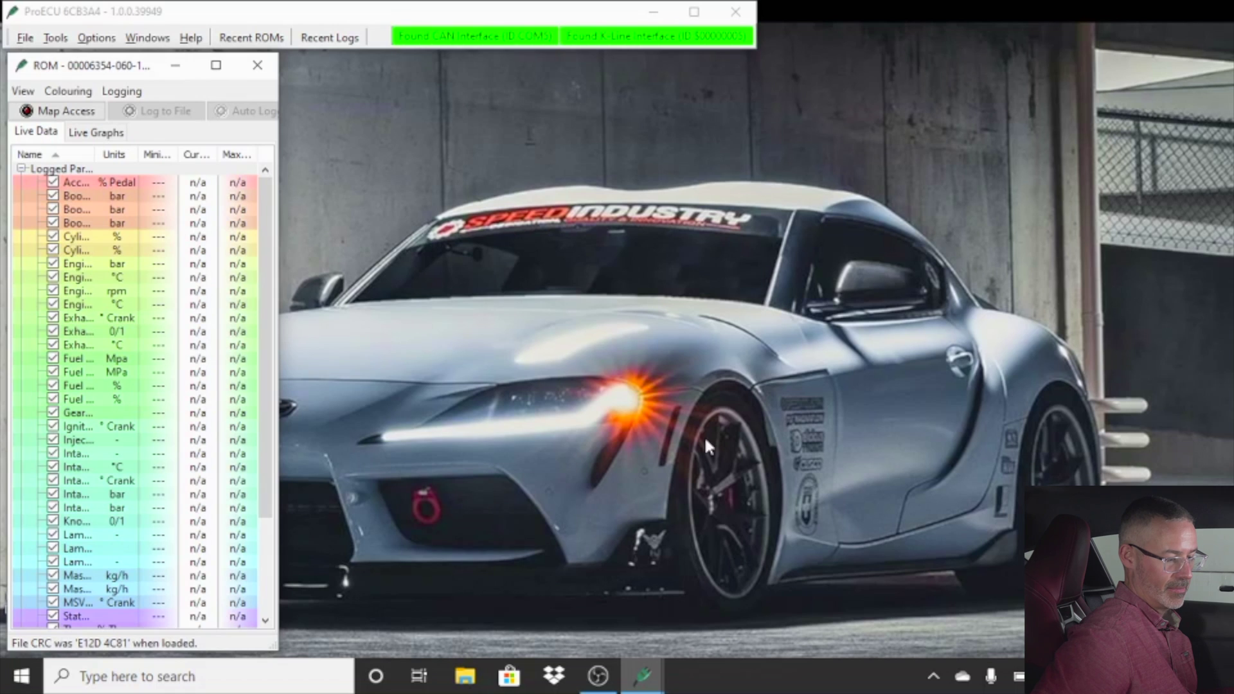
Load the Speed Industry Supra Stage 1 91 octane ROM in the B58 Programming Tools and program the ECU.
click(55, 38)
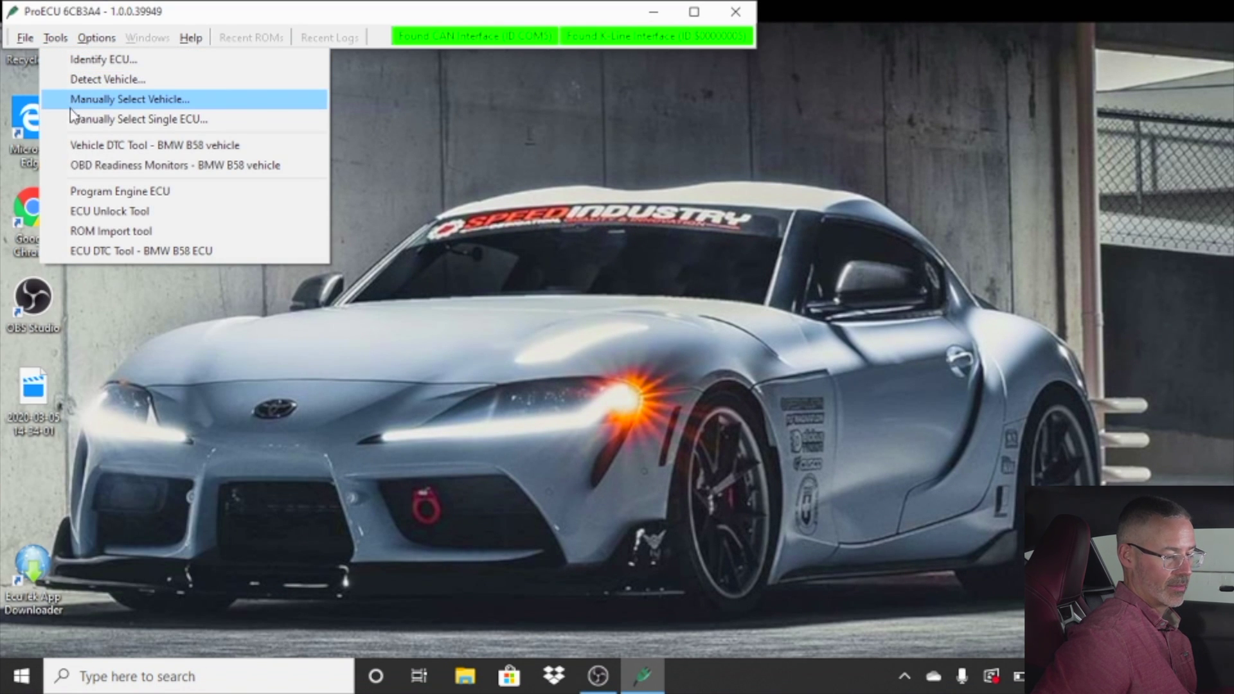
click(87, 190)
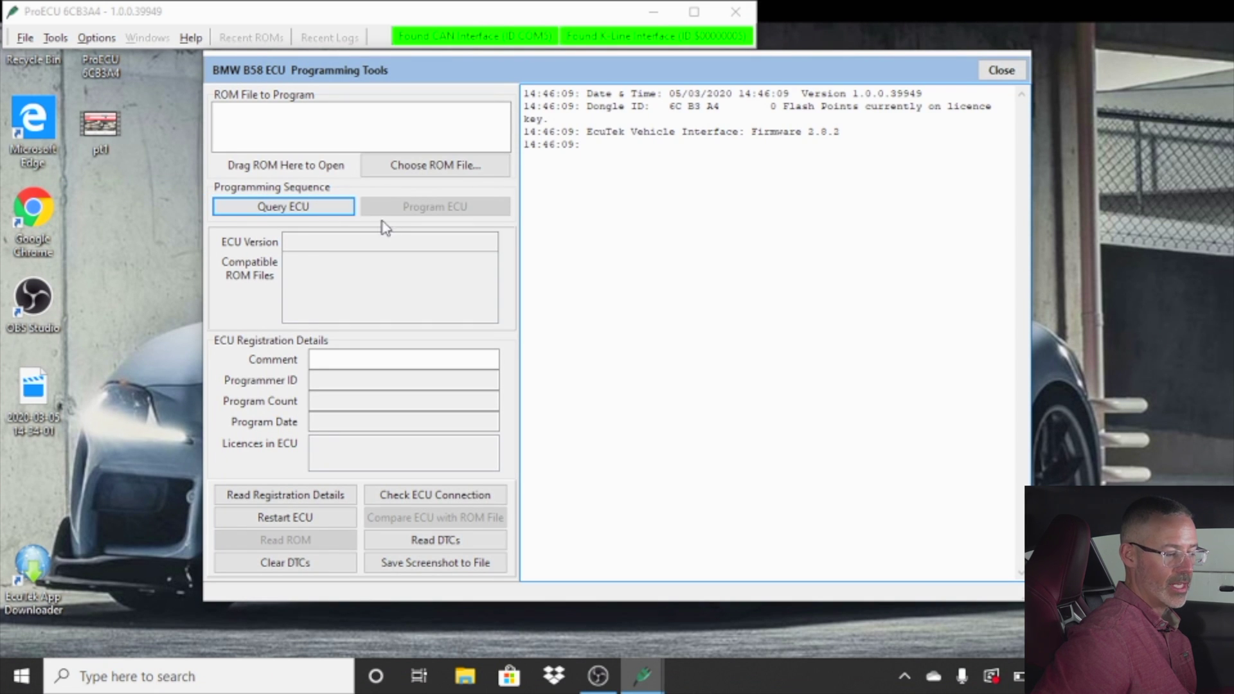
click(408, 169)
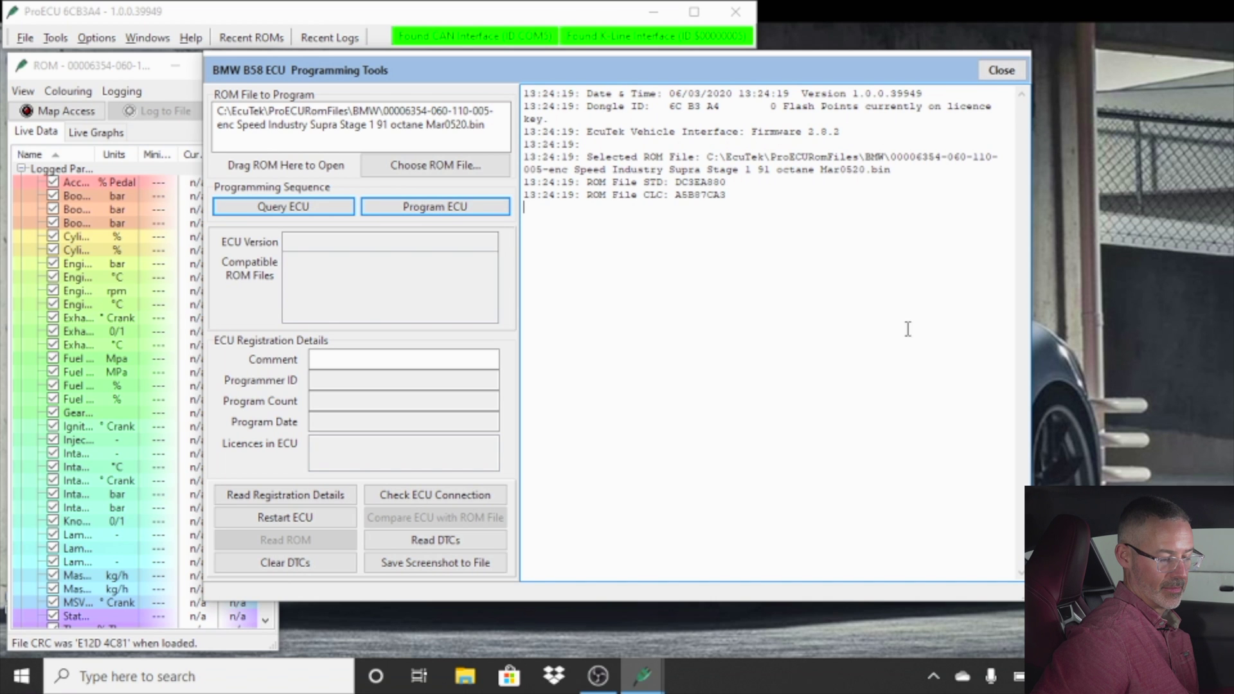
click(426, 206)
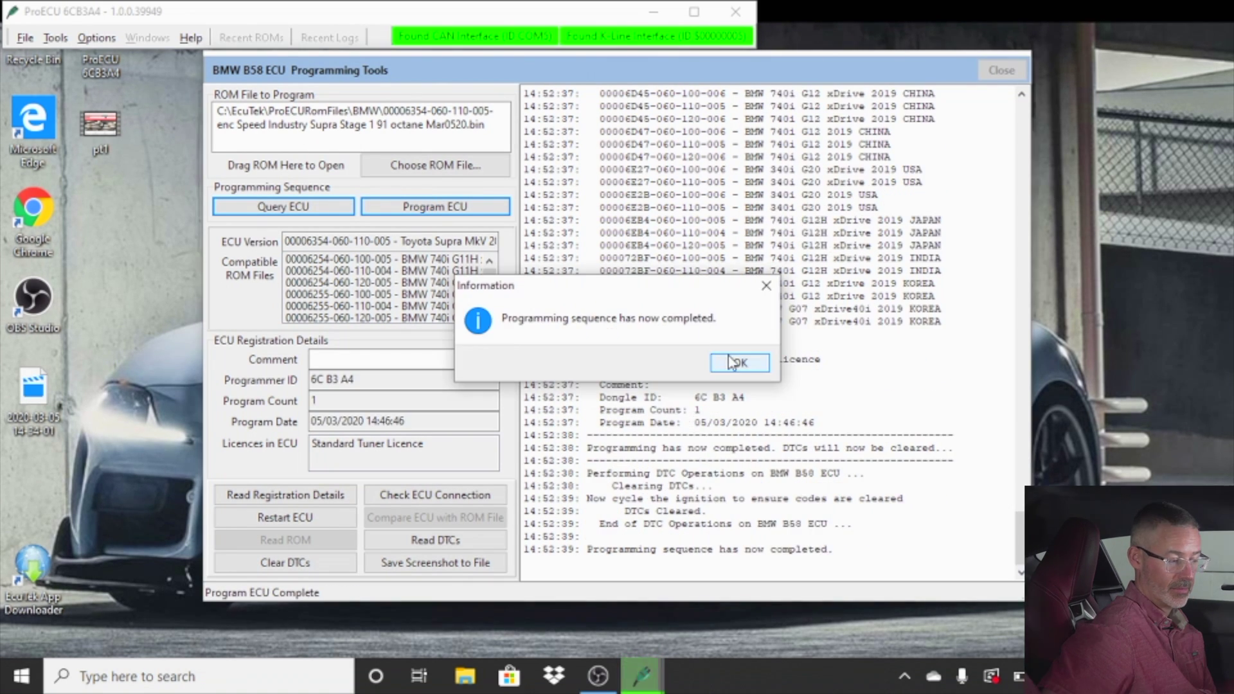
Acknowledge the 'Programming sequence has now completed.' notice with Program Count 1.
click(740, 364)
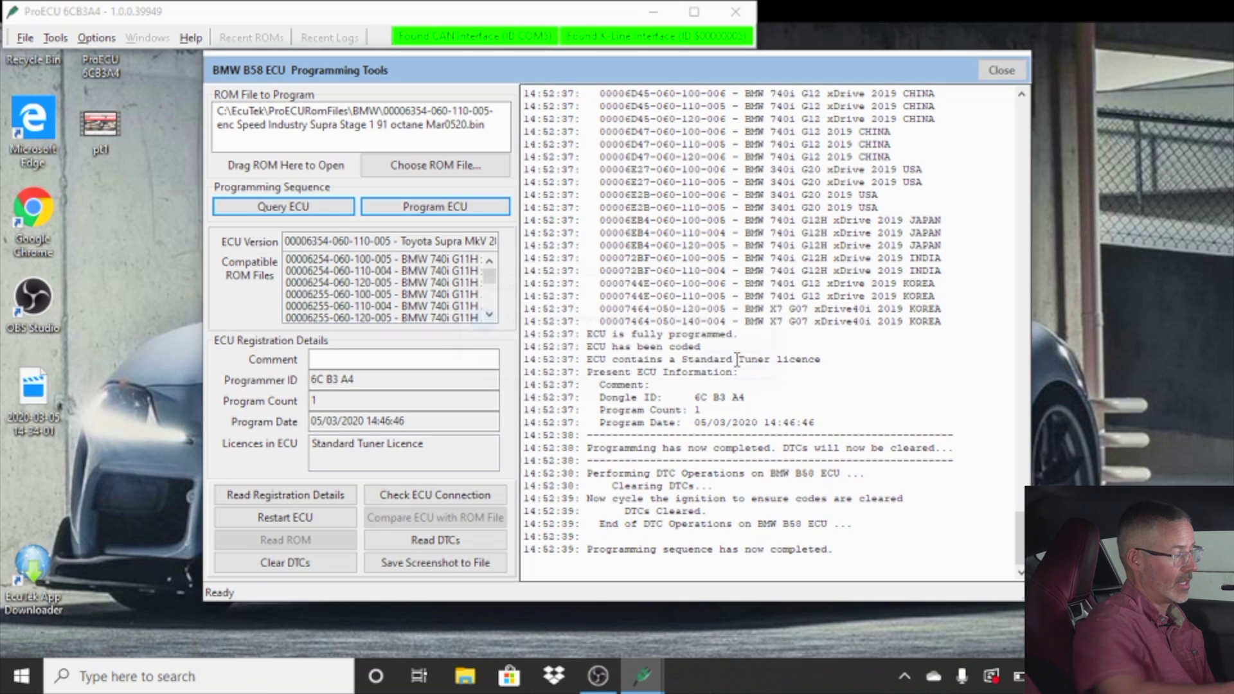